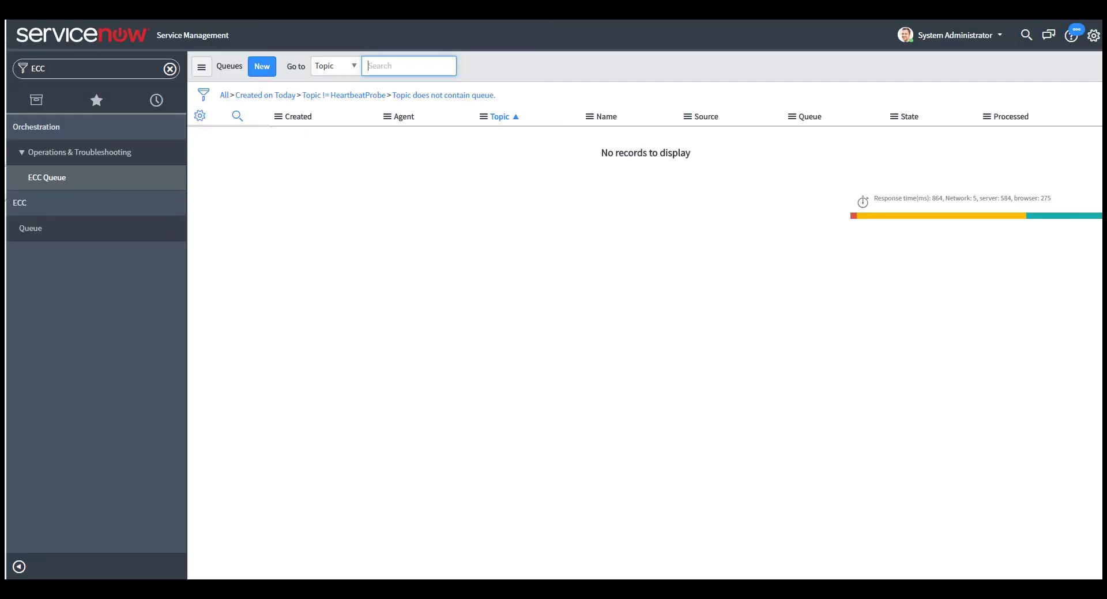
# Create a new ECC Queue record and start its Agent value with the prefix "mid.server.".
pyautogui.click(262, 66)
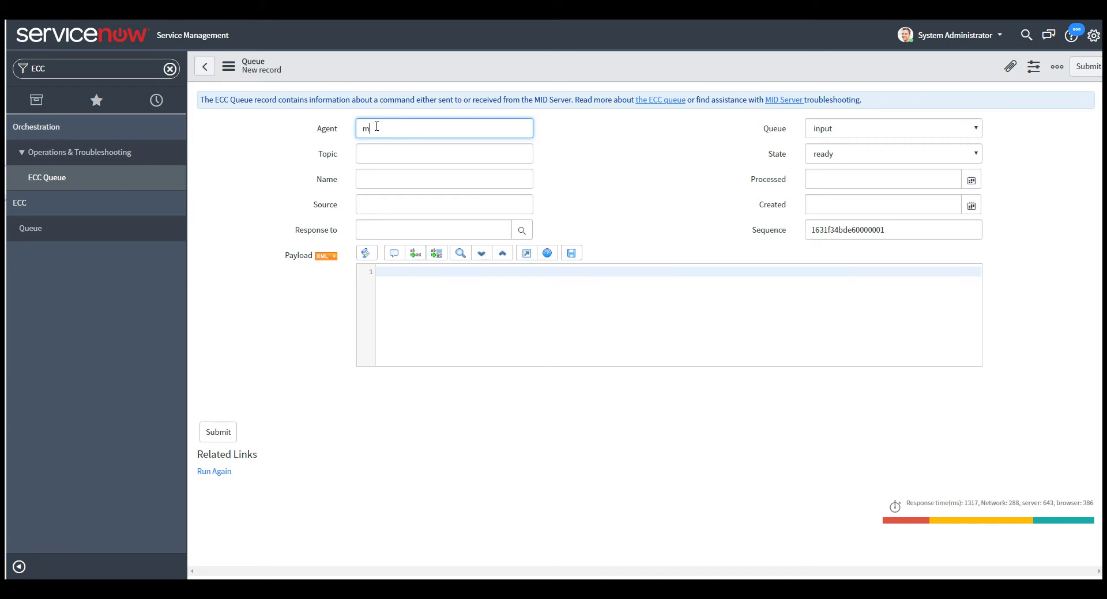
pyautogui.write('midserver.')
pyautogui.write('https://dev45560.service-now.com')
pyautogui.press('BackSpace')
pyautogui.press('BackSpace')
pyautogui.press('BackSpace')
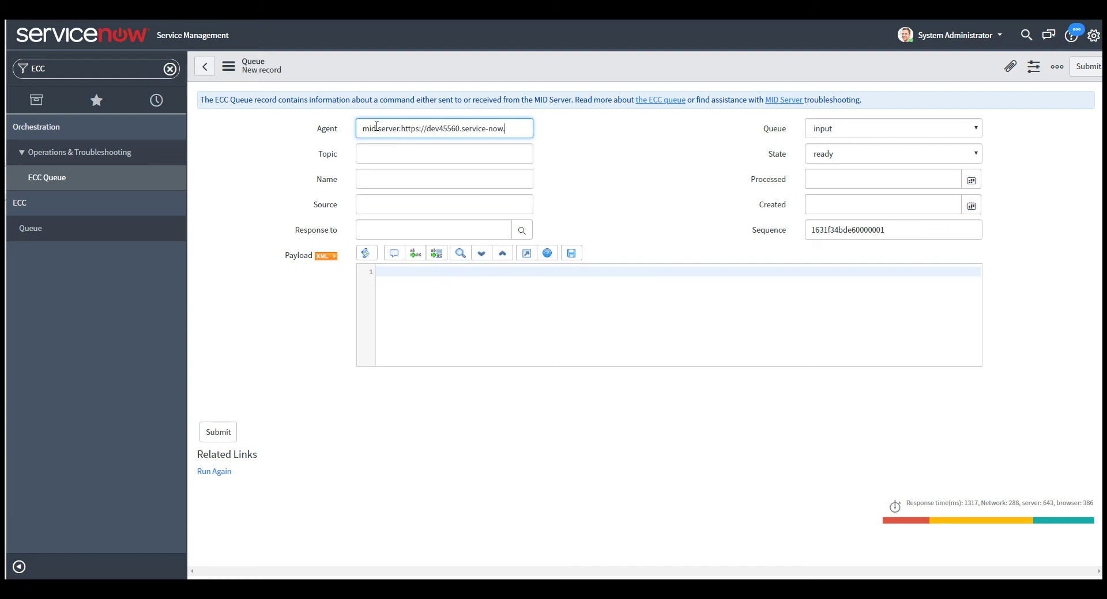
pyautogui.press('BackSpace')
pyautogui.press('BackSpace')
pyautogui.press('BackSpace')
pyautogui.press('BackSpace')
pyautogui.press('BackSpace')
pyautogui.press('BackSpace')
pyautogui.press('BackSpace')
pyautogui.press('BackSpace')
pyautogui.press('BackSpace')
pyautogui.press('BackSpace')
pyautogui.press('BackSpace')
pyautogui.press('BackSpace')
pyautogui.press('BackSpace')
pyautogui.press('BackSpace')
pyautogui.press('BackSpace')
pyautogui.press('BackSpace')
pyautogui.press('BackSpace')
pyautogui.press('BackSpace')
pyautogui.press('BackSpace')
pyautogui.press('BackSpace')
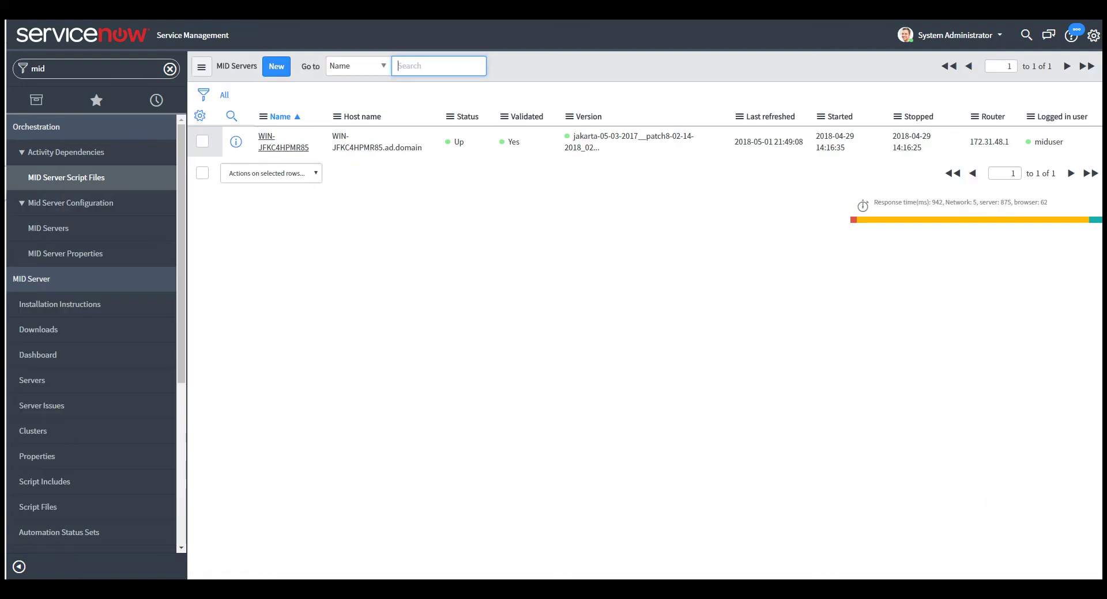
# Copy the host name WIN-JFKC4HPMR85 from the MID Servers list and complete the Agent value as mid.server.WIN-JFKC4HPMR85.
pyautogui.moveTo(333, 136); pyautogui.dragTo(382, 148)
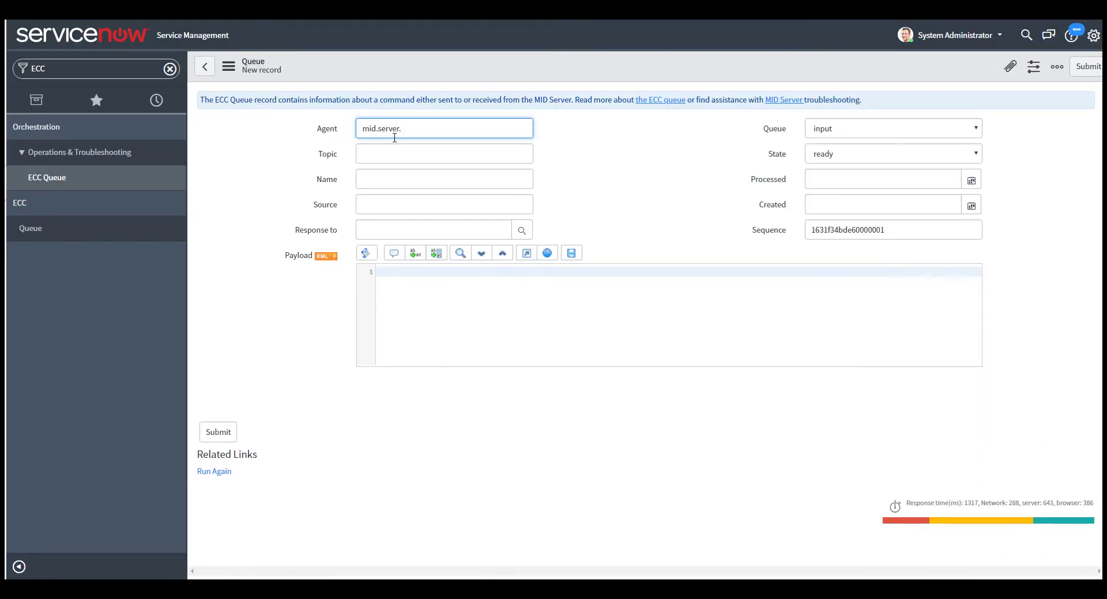
pyautogui.write('.WIN-JFKC4HPMR85')
pyautogui.press('Tab')
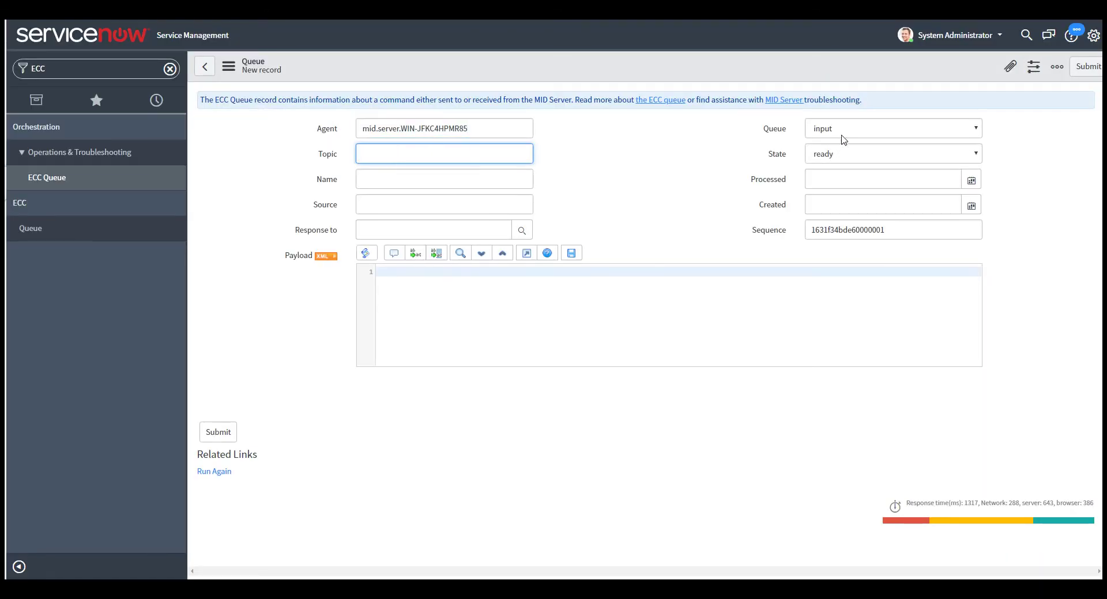
# Set the record's Queue to output and its Topic to Command.
pyautogui.click(843, 139)
pyautogui.click(842, 167)
pyautogui.click(446, 150)
# Enter Powershell.exe Get-service as the record's Name and submit the record.
pyautogui.click(432, 184)
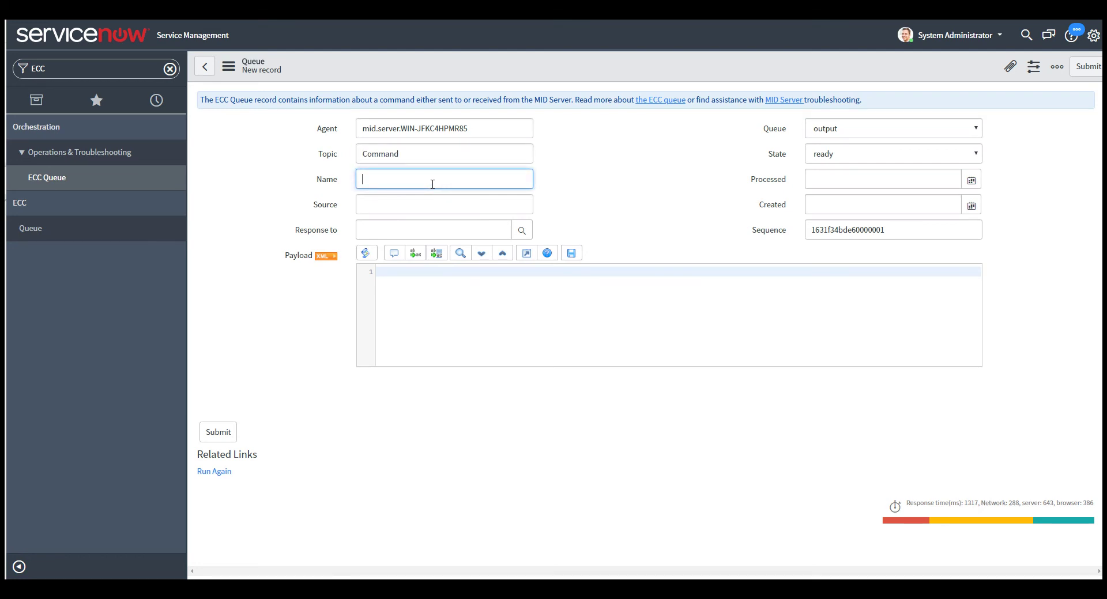
pyautogui.write('Powershell.exe Get0')
pyautogui.click(475, 295)
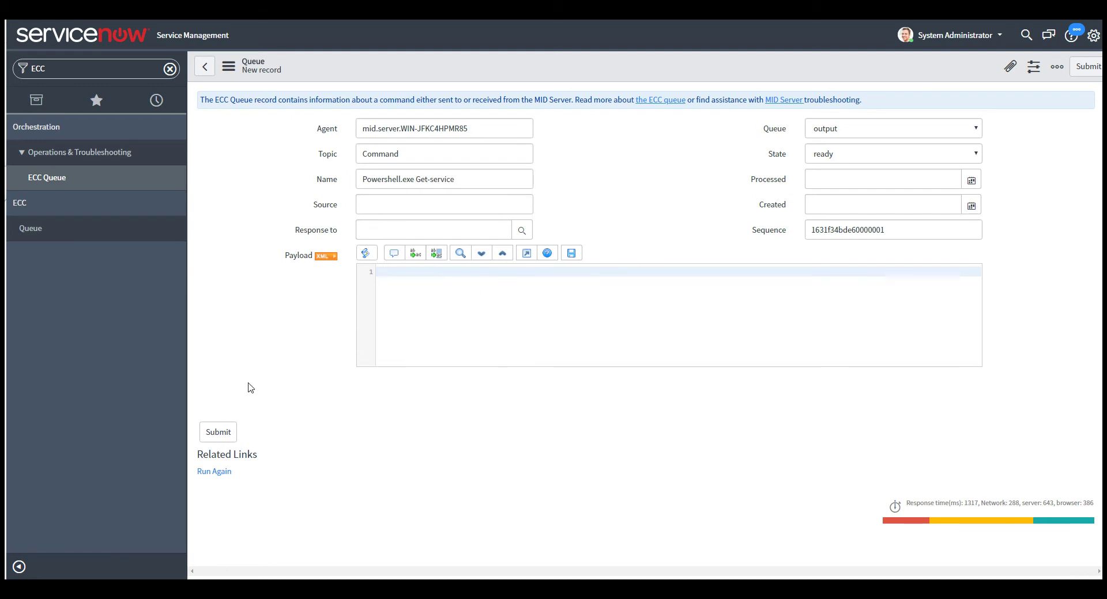
pyautogui.click(226, 435)
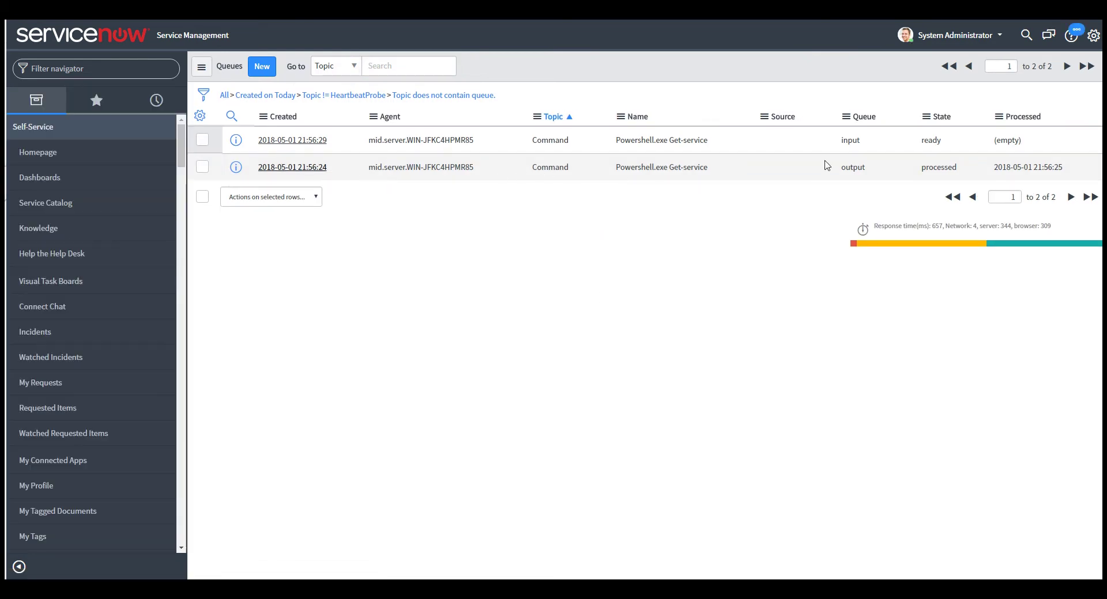
# Compare the Queue and State values of the output and input records for the Get-service command.
pyautogui.moveTo(956, 167); pyautogui.dragTo(346, 177)
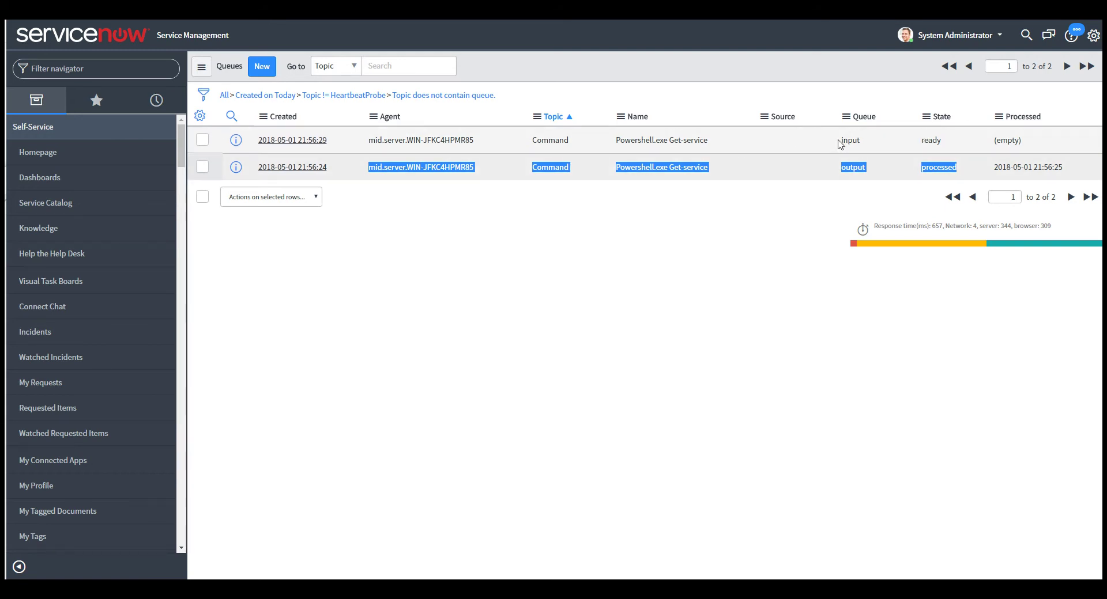
pyautogui.moveTo(839, 141); pyautogui.dragTo(870, 144)
pyautogui.click(870, 144)
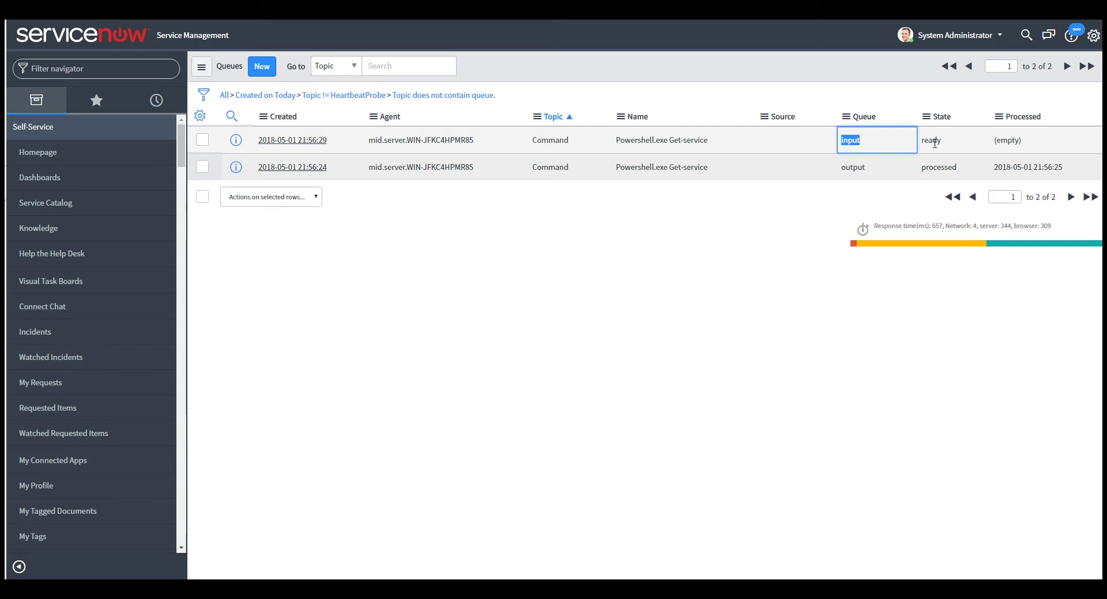
pyautogui.doubleClick(933, 140)
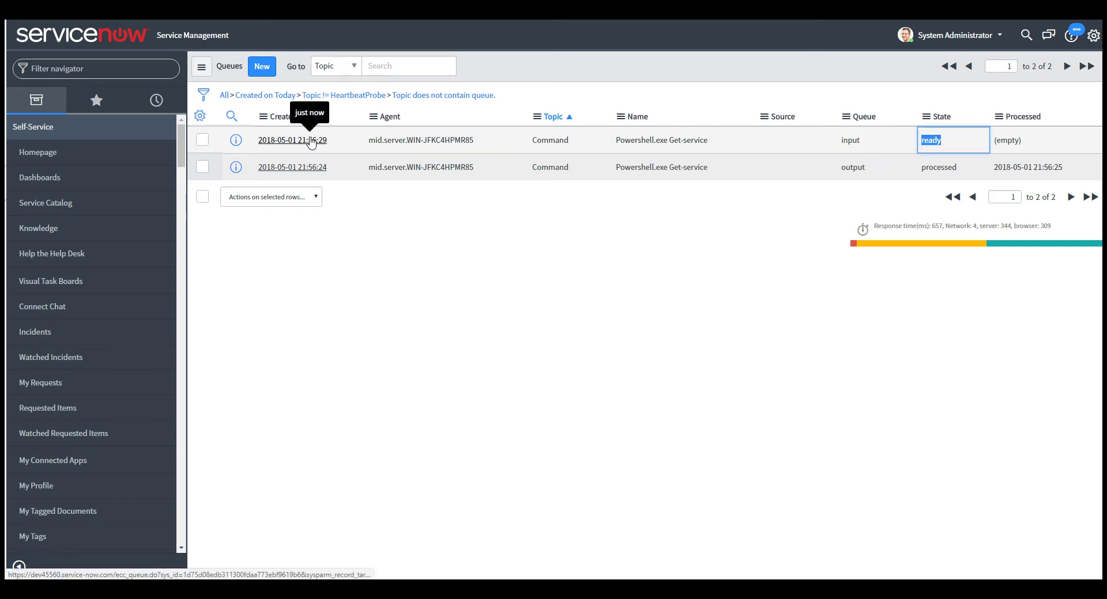
# Open the input record for Powershell.exe Get-service and examine the service list in its XML payload.
pyautogui.click(317, 141)
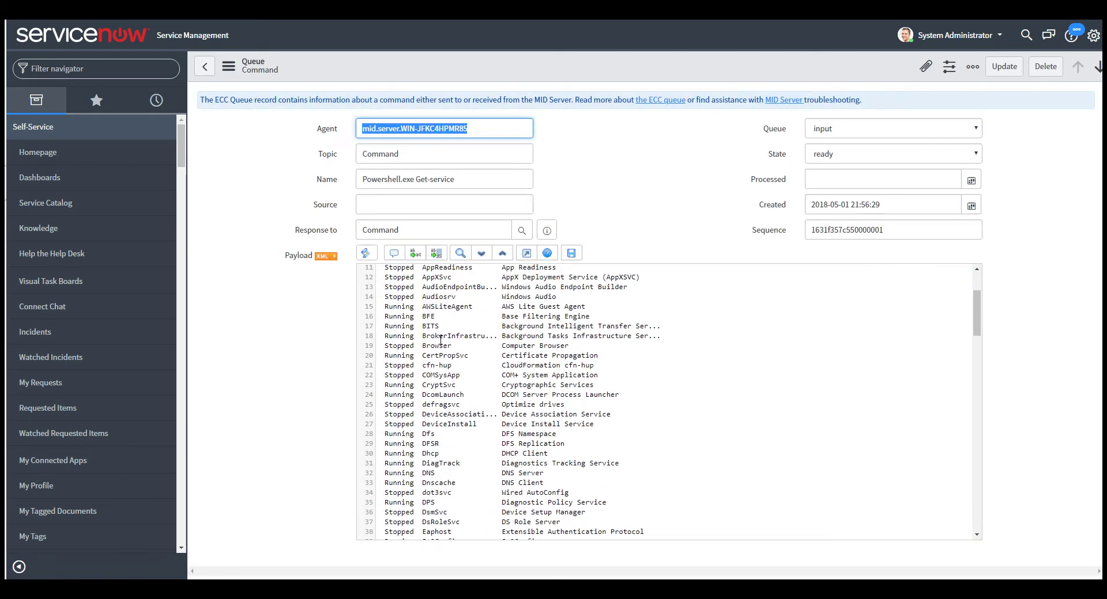
pyautogui.click(306, 260)
pyautogui.doubleClick(306, 261)
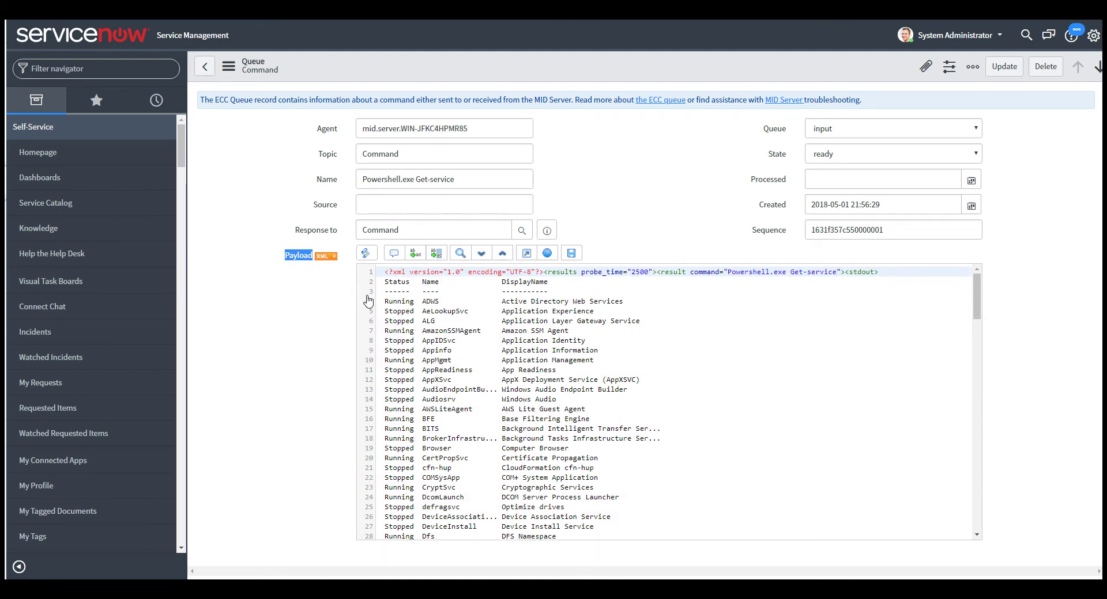
pyautogui.click(397, 283)
pyautogui.moveTo(397, 282); pyautogui.dragTo(544, 322)
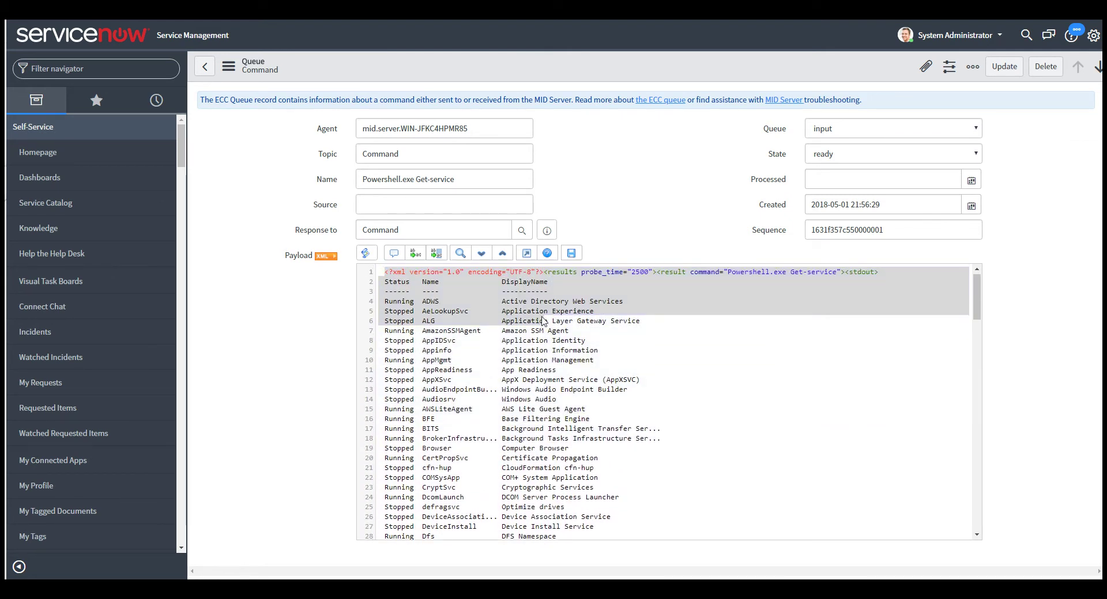
pyautogui.click(543, 320)
pyautogui.moveTo(385, 272); pyautogui.dragTo(756, 526)
pyautogui.scroll(1, 736, 438)
pyautogui.moveTo(735, 438); pyautogui.dragTo(721, 421)
pyautogui.scroll(3, 721, 421)
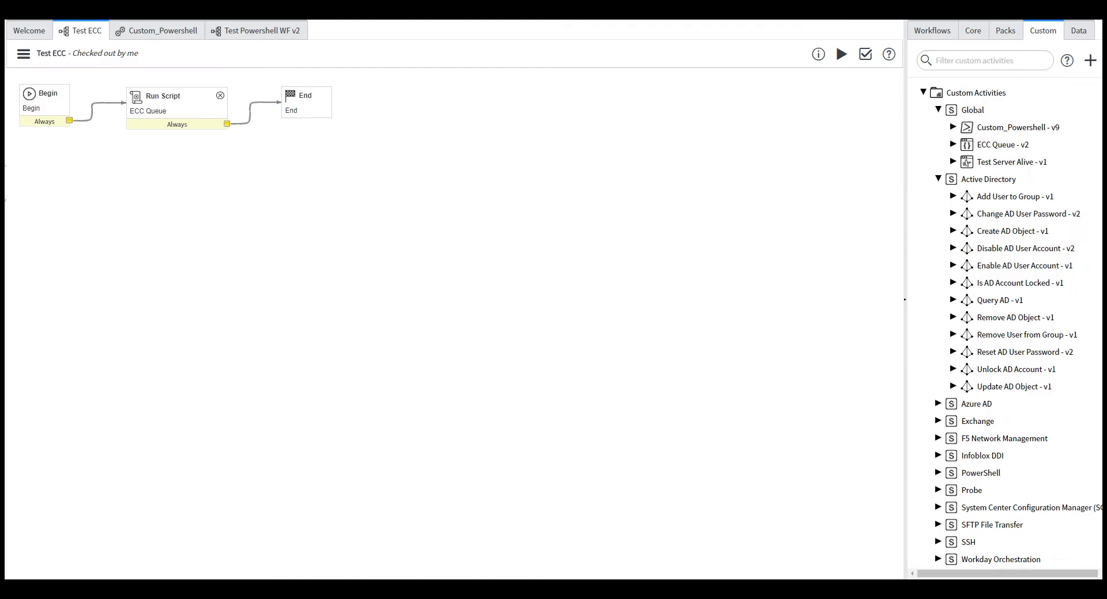
# Review the script of the ECC Queue Run Script activity in the Test ECC workflow, including its sendCommand and getResponse functions.
pyautogui.doubleClick(151, 107)
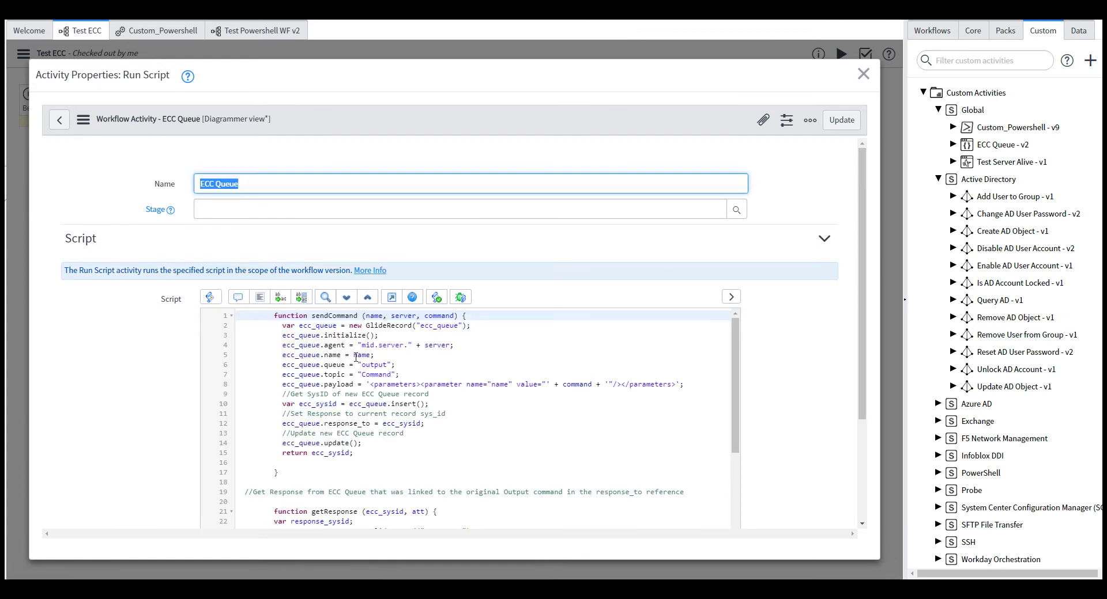
pyautogui.click(356, 357)
pyautogui.scroll(-5, 467, 404)
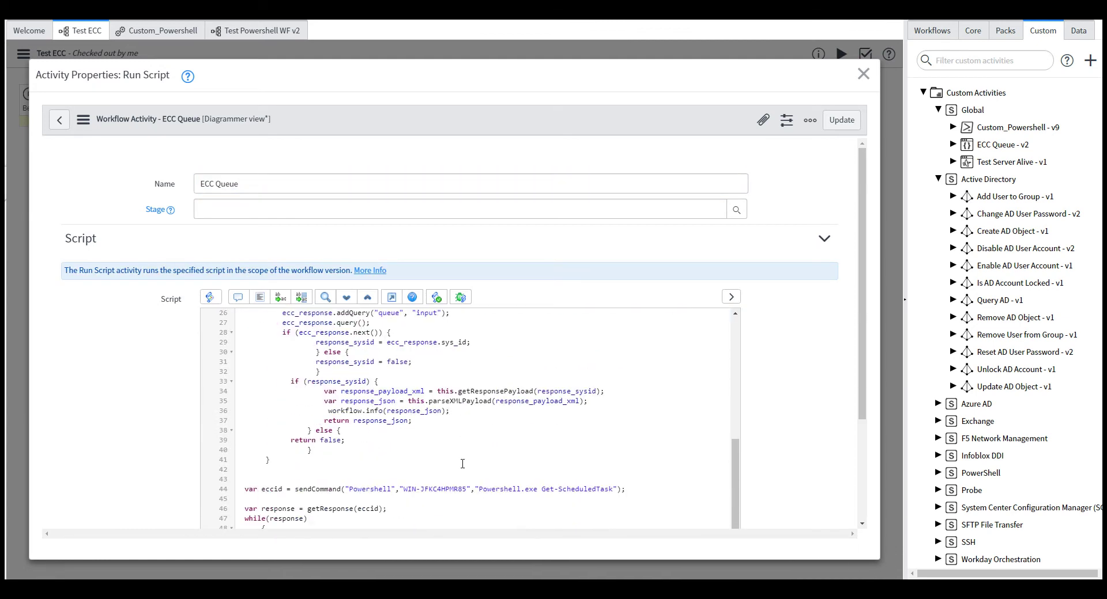
pyautogui.scroll(3, 519, 512)
pyautogui.scroll(-3, 521, 513)
pyautogui.scroll(2, 641, 321)
pyautogui.scroll(5, 663, 277)
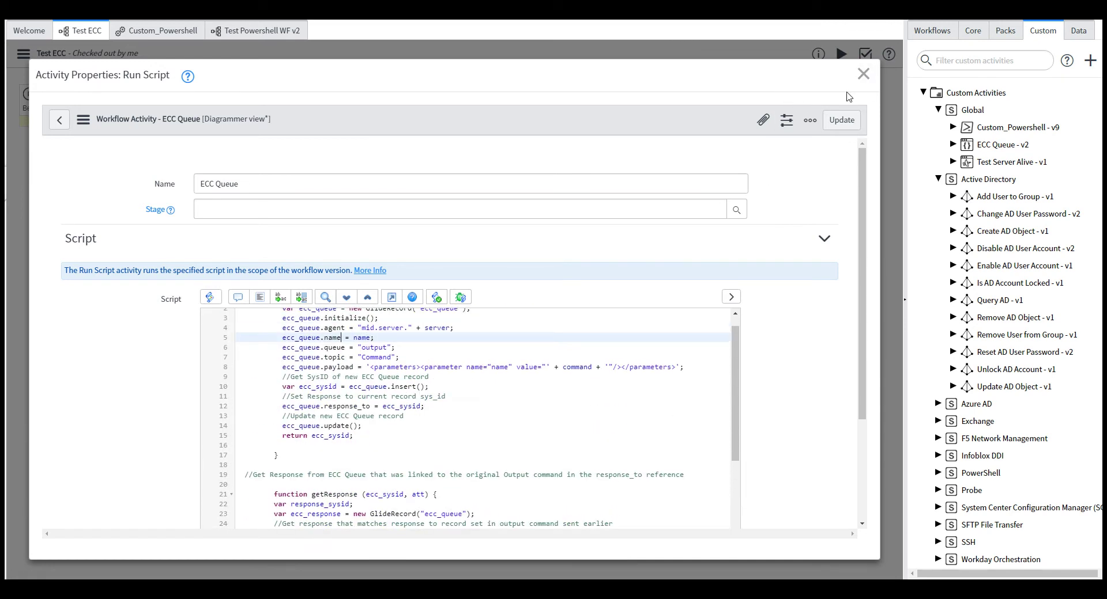
pyautogui.click(864, 74)
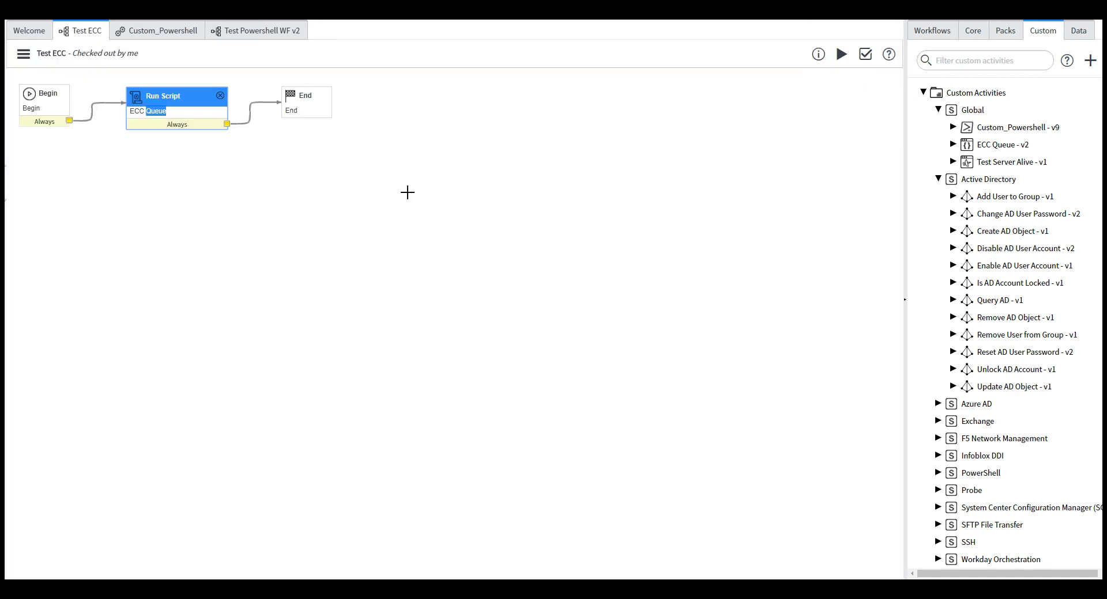
# Run the Test ECC workflow and close its execution window.
pyautogui.click(841, 56)
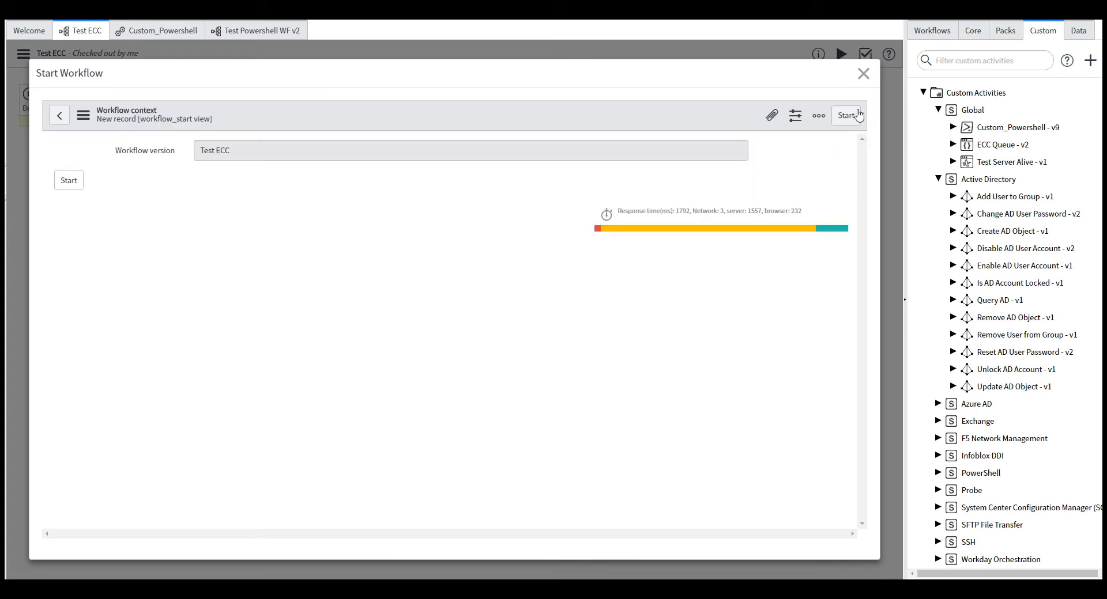
pyautogui.click(845, 117)
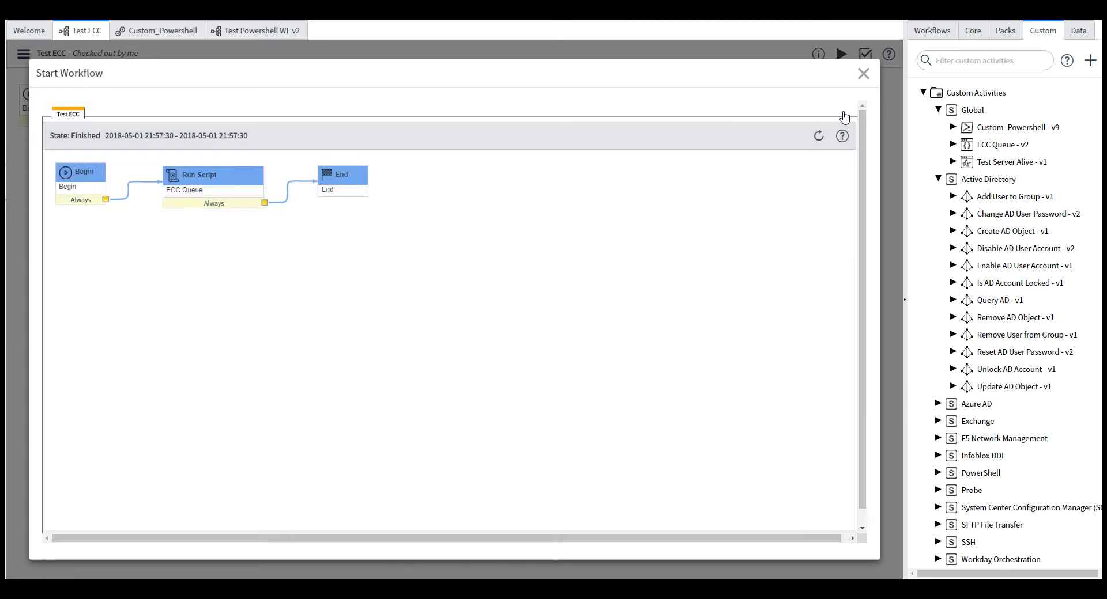
pyautogui.click(862, 74)
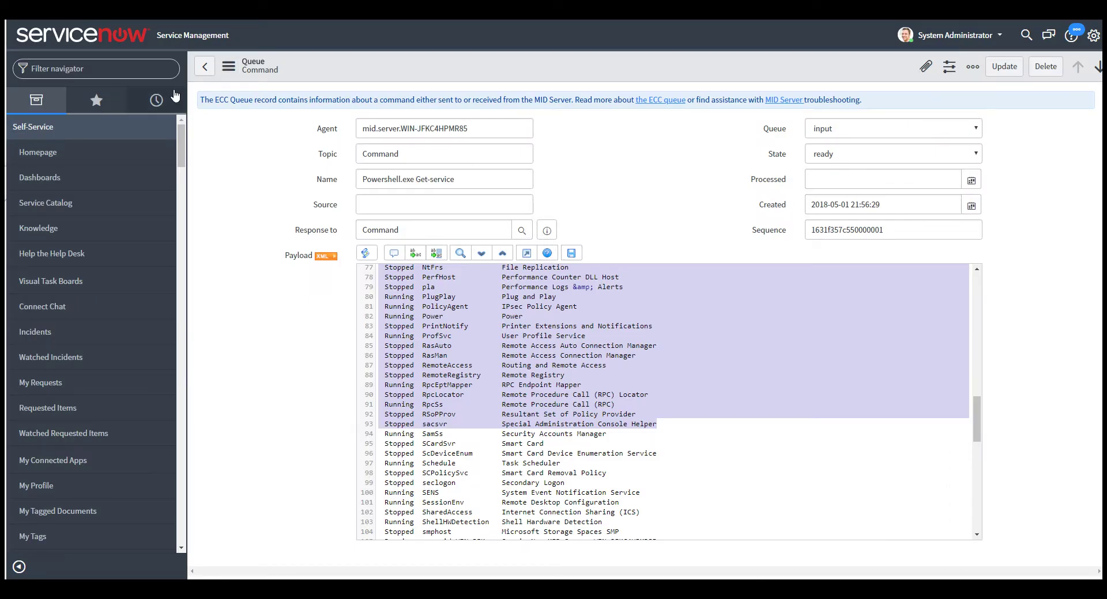
# Return to the ECC Queue list in ServiceNow and review the payload of the Get-service input record again.
pyautogui.write('Ecc')
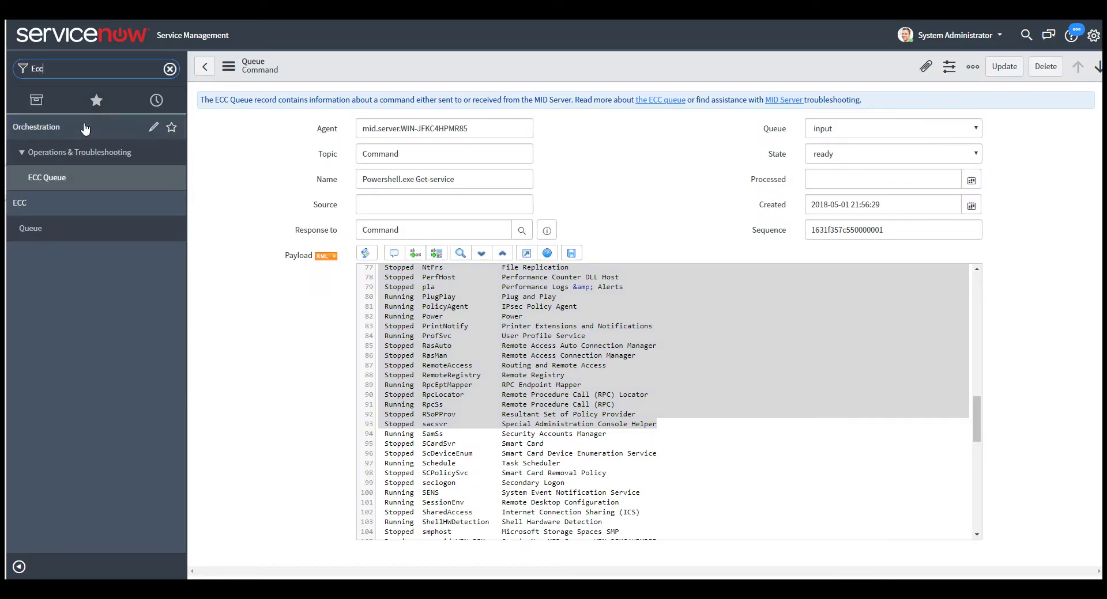
pyautogui.click(63, 179)
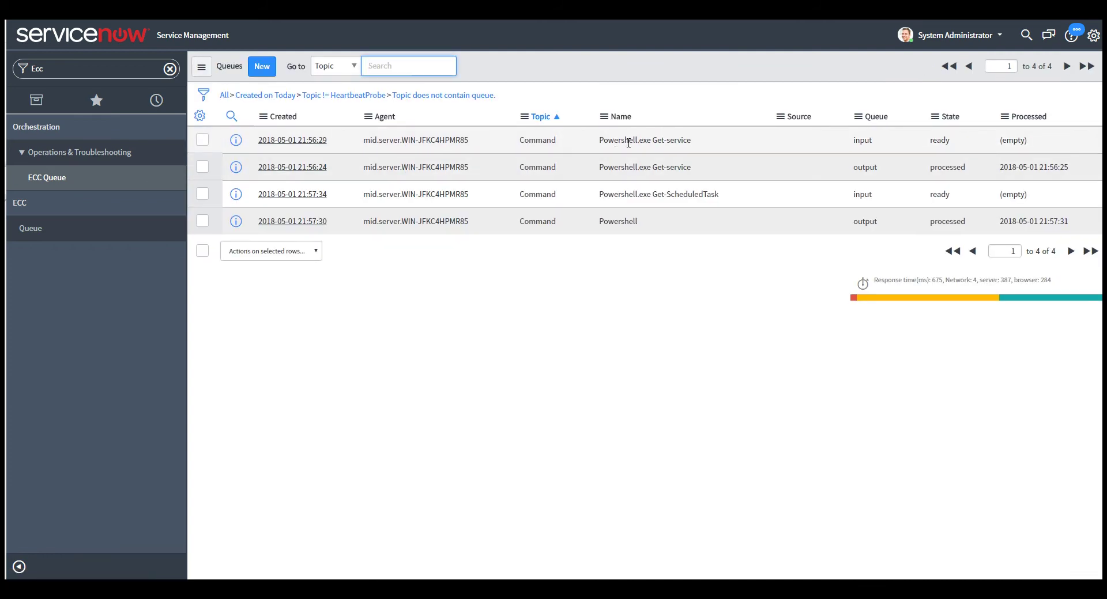
pyautogui.moveTo(629, 143); pyautogui.dragTo(1087, 164)
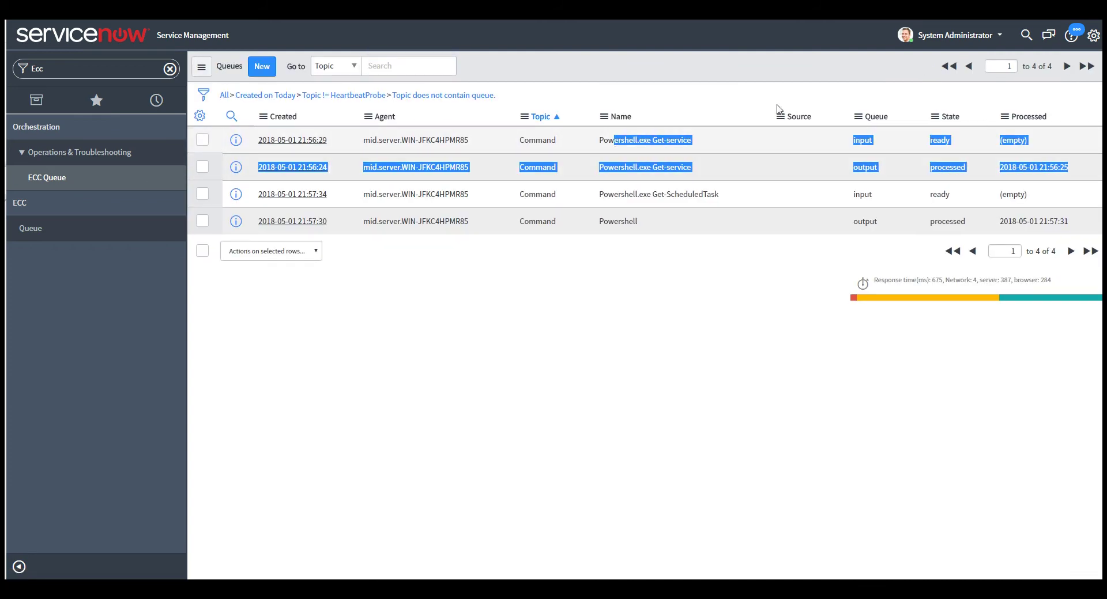
pyautogui.click(779, 140)
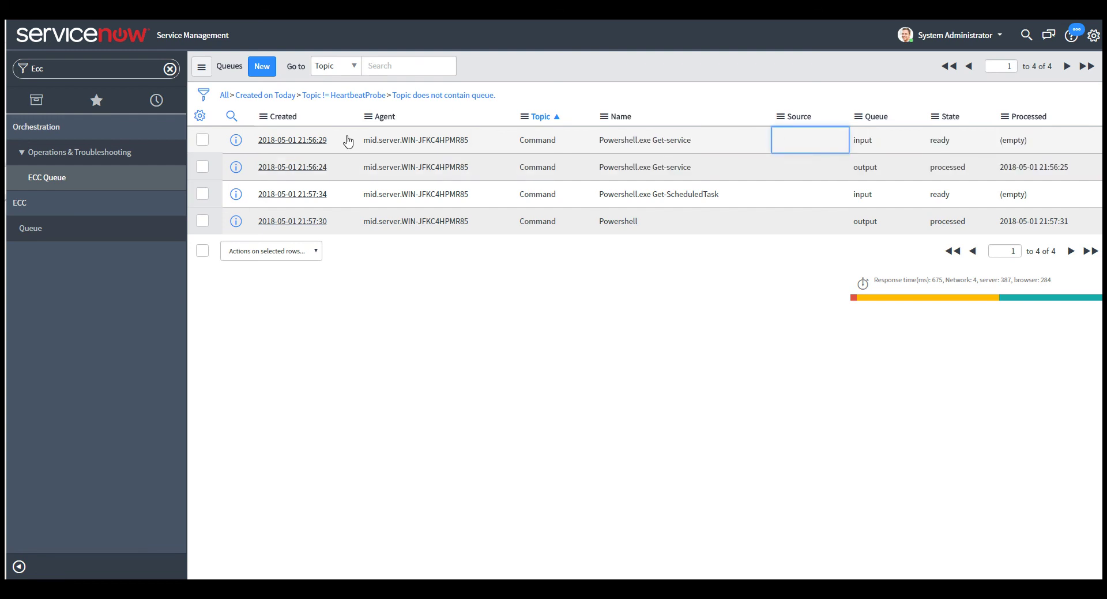
pyautogui.click(321, 140)
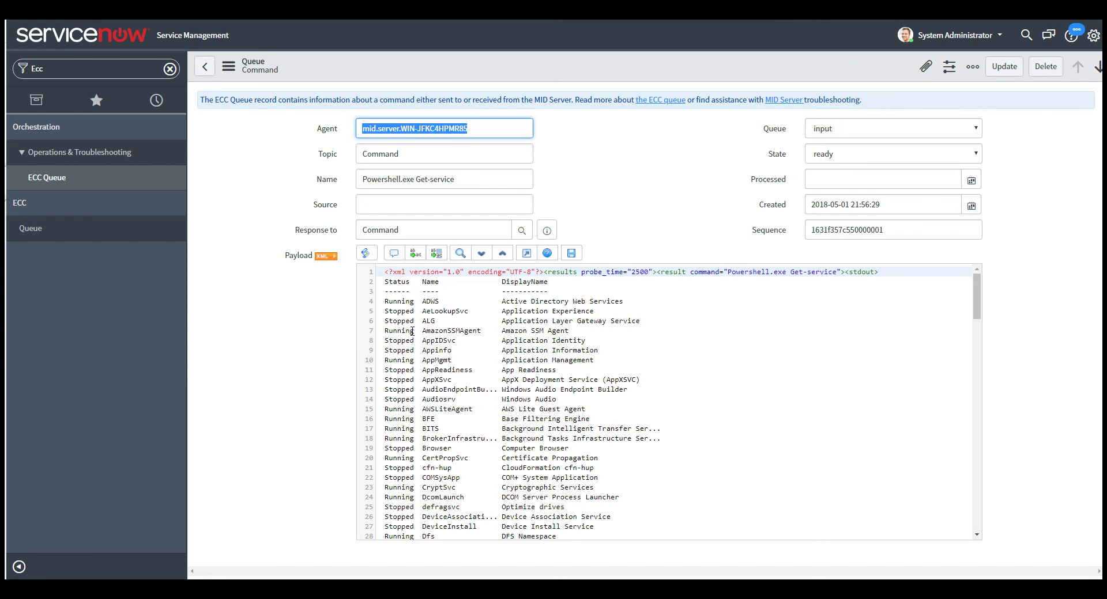
pyautogui.moveTo(381, 269); pyautogui.dragTo(719, 503)
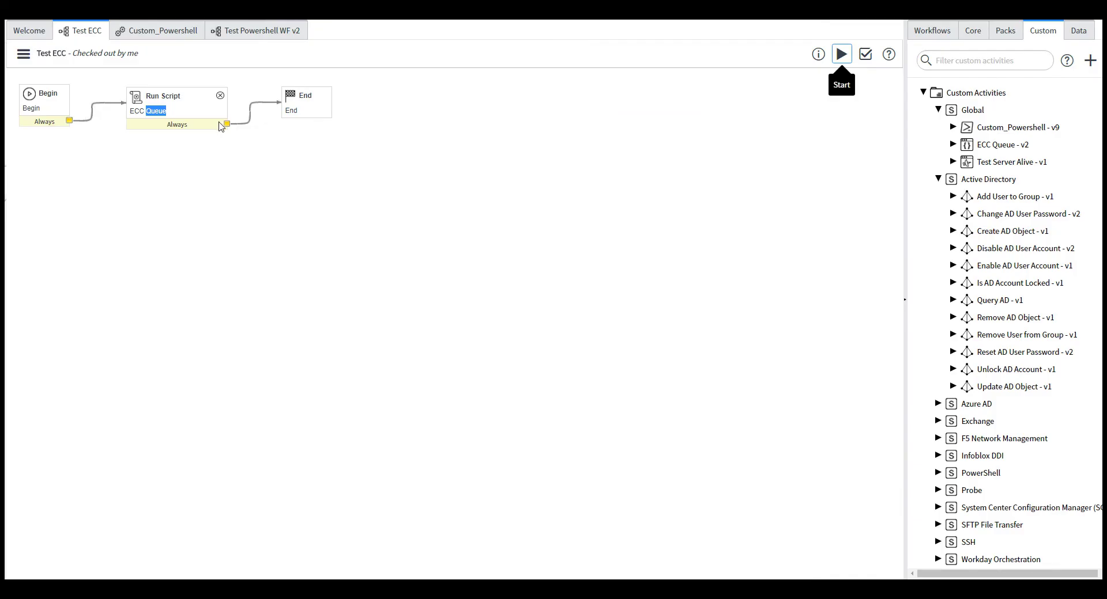
# In the workflow editor, view the templates available for creating a new custom activity, including Powershell.
pyautogui.click(220, 125)
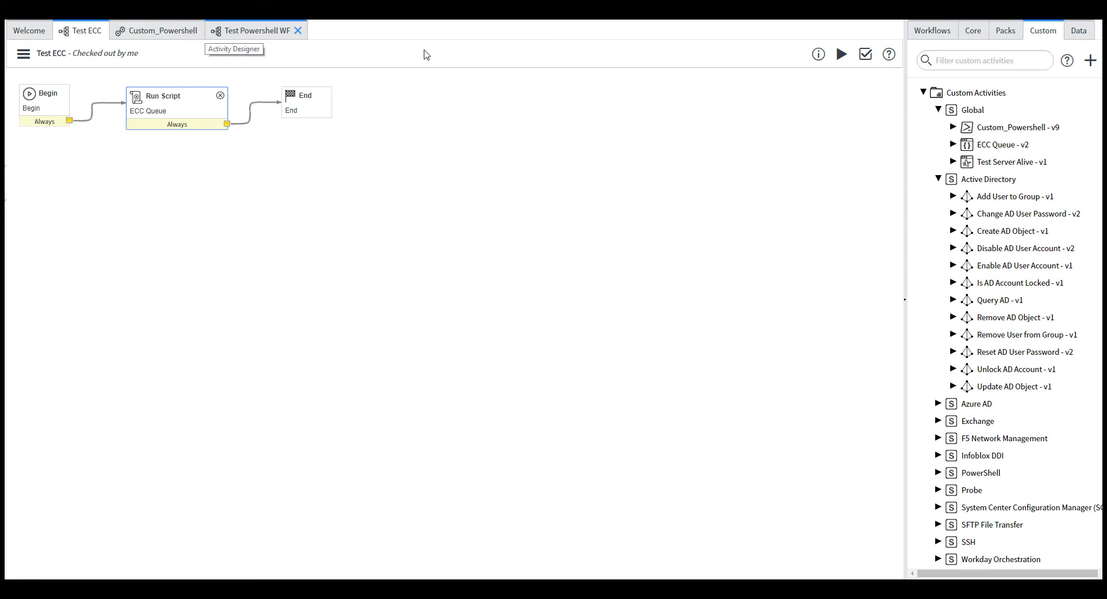
pyautogui.click(1098, 93)
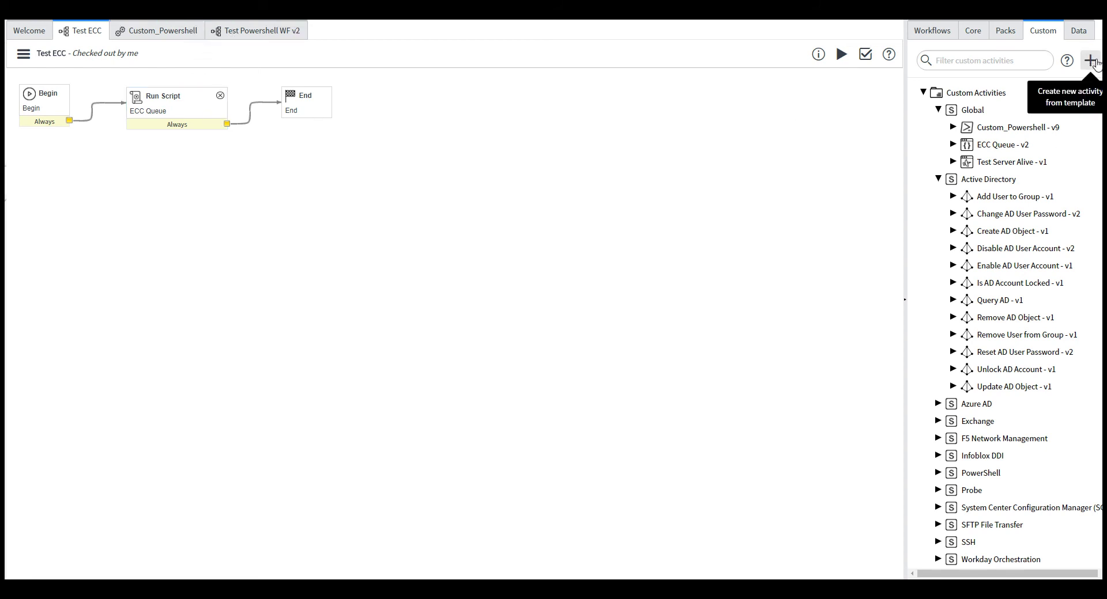
pyautogui.click(1095, 62)
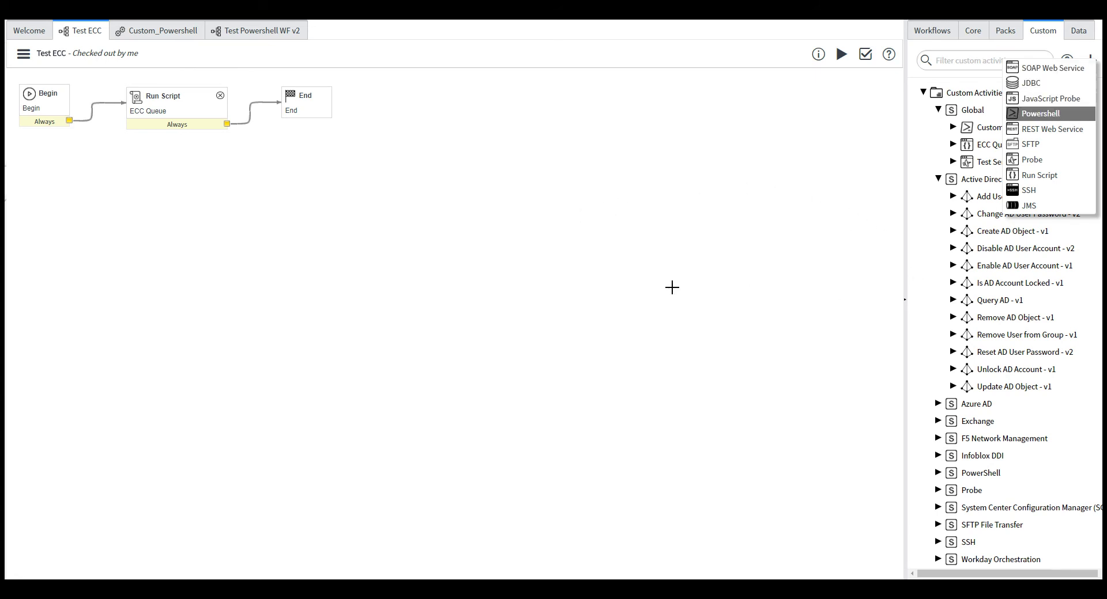
# Open the Custom_Powershell activity and review its inputs, execution command and output parsing rules.
pyautogui.click(268, 31)
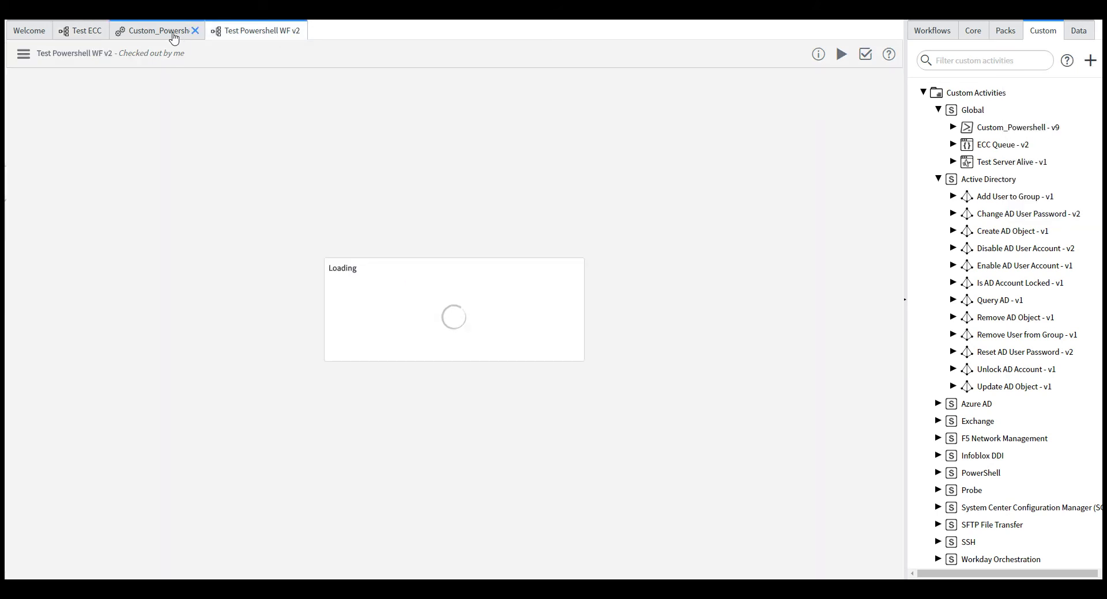
pyautogui.click(173, 38)
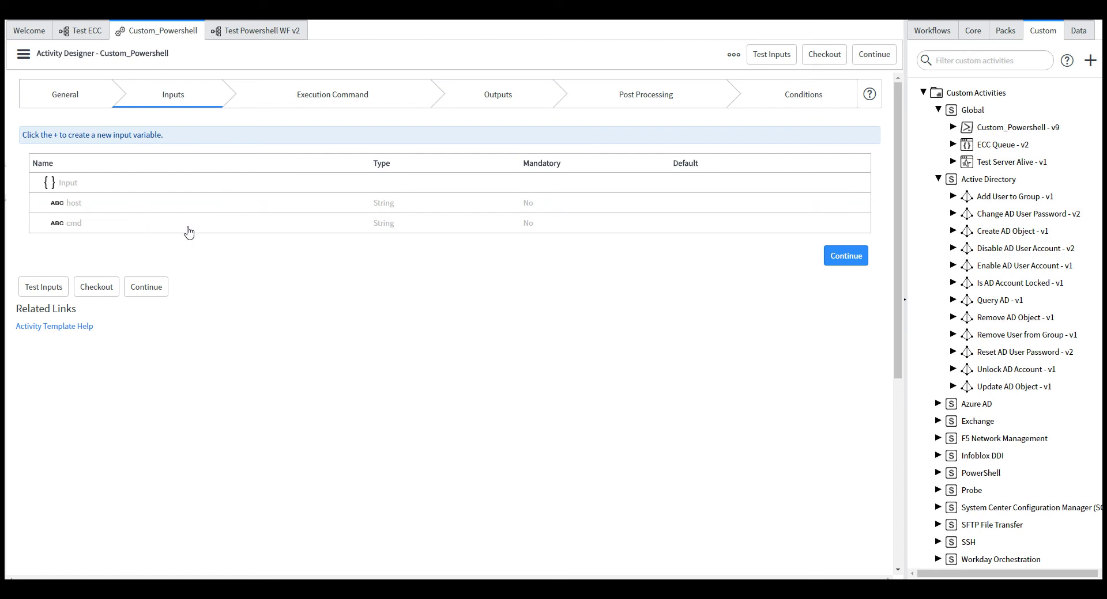
pyautogui.click(364, 92)
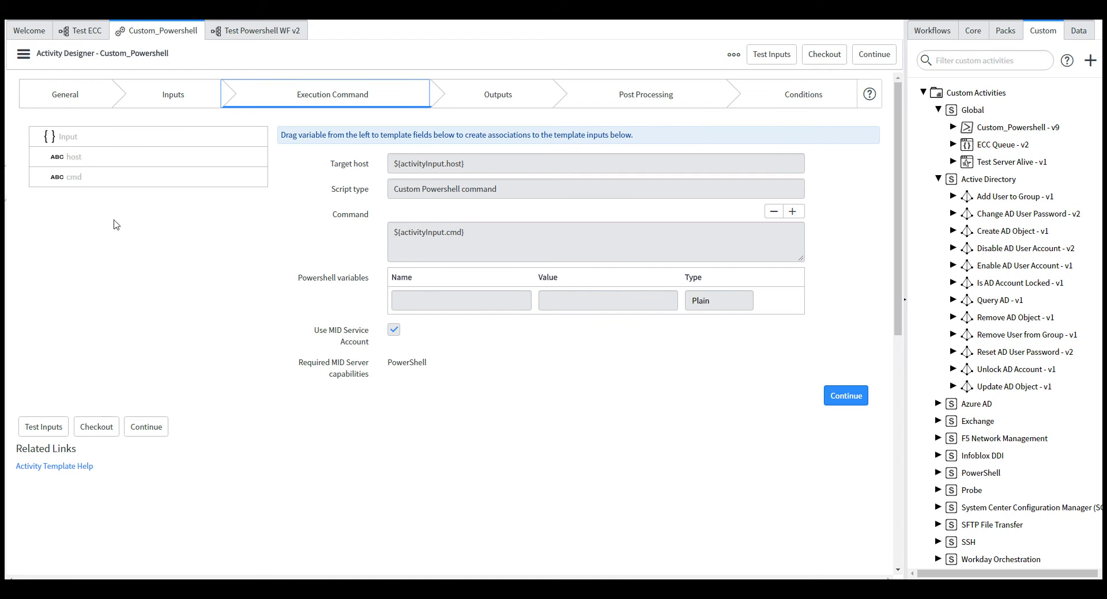
pyautogui.moveTo(98, 181); pyautogui.dragTo(433, 244)
pyautogui.click(496, 102)
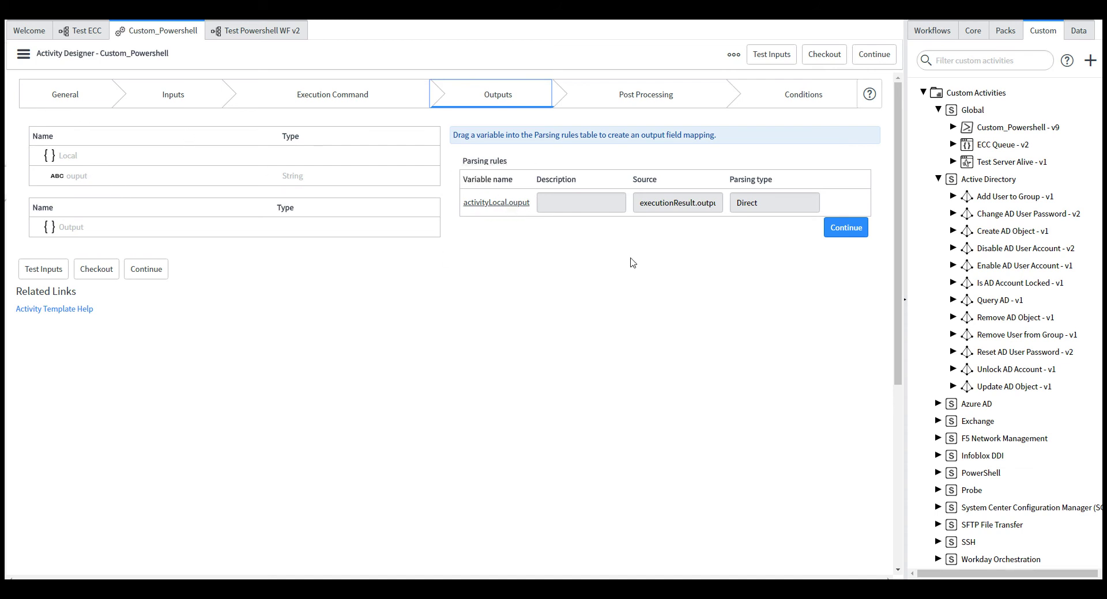
# Review the parsing source of the activity's output variable and the script that runs in its post-processing stage.
pyautogui.moveTo(645, 208); pyautogui.dragTo(726, 212)
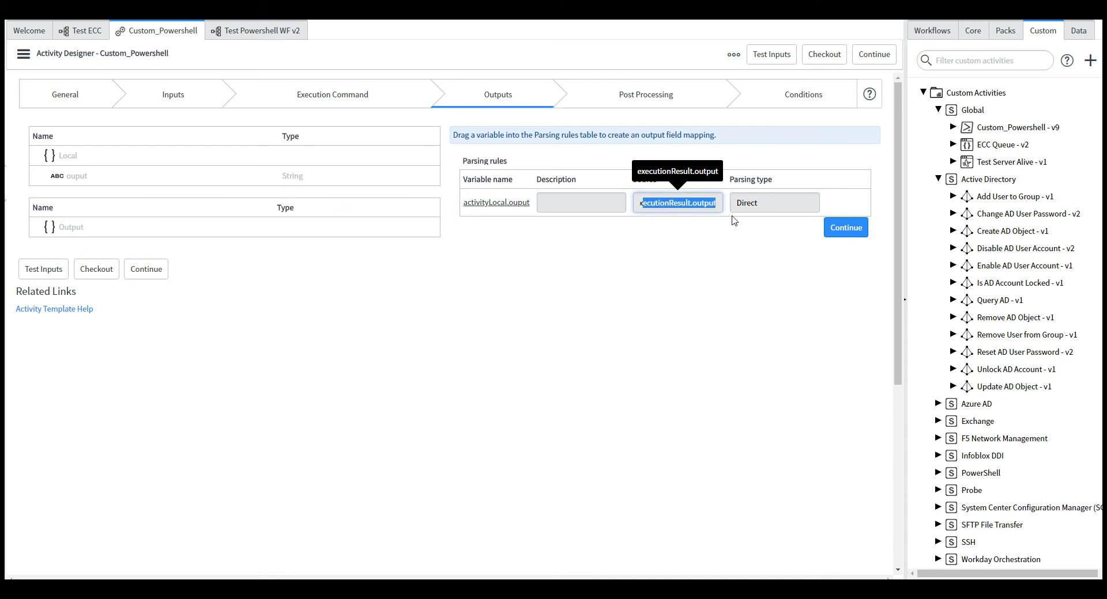
pyautogui.click(625, 99)
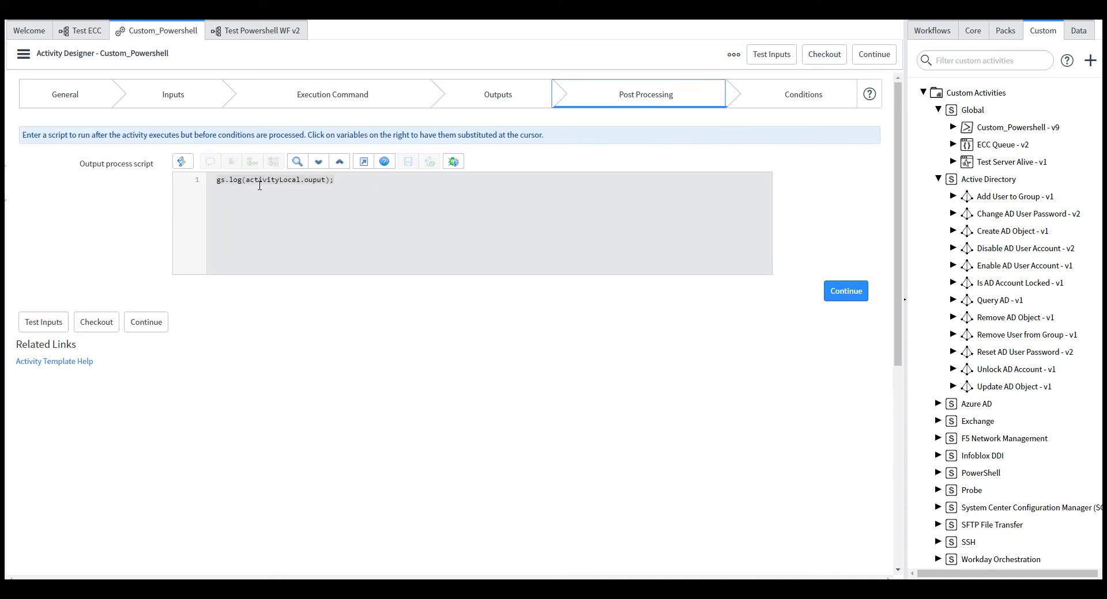
pyautogui.moveTo(246, 181); pyautogui.dragTo(328, 181)
# In the Test Powershell WF v2 workflow, review the Host and Cmd inputs of the Custom_Powershell activity and close its properties.
pyautogui.click(254, 32)
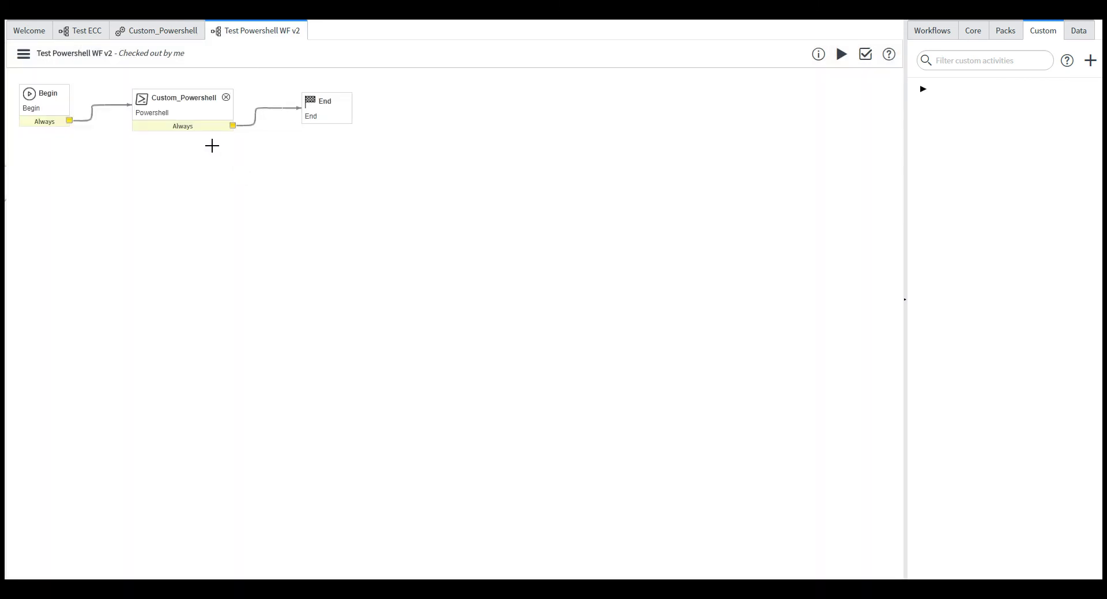
pyautogui.doubleClick(185, 120)
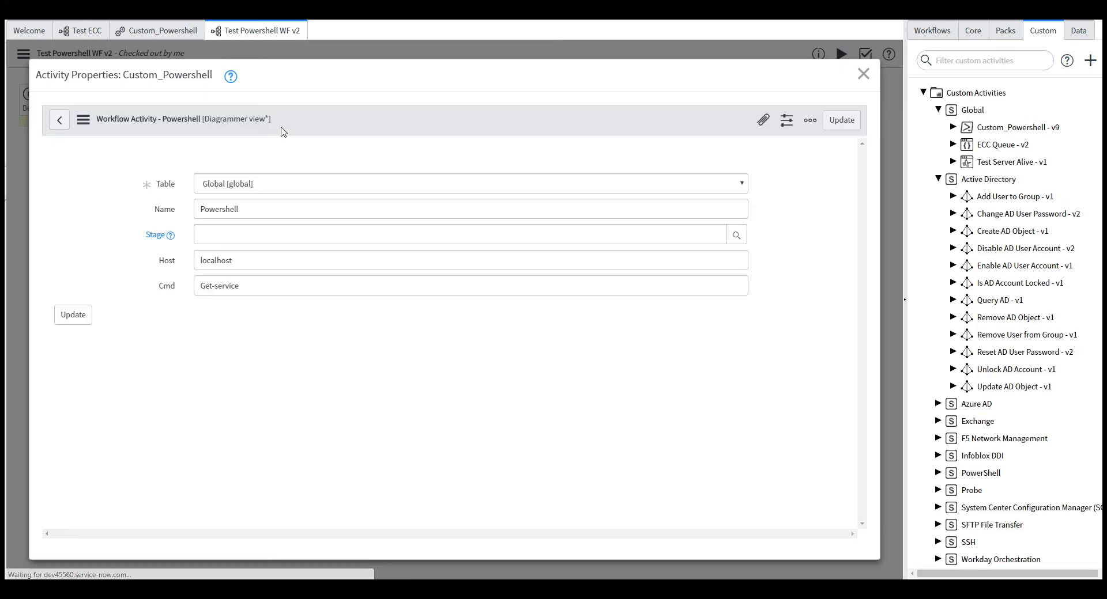
pyautogui.click(261, 259)
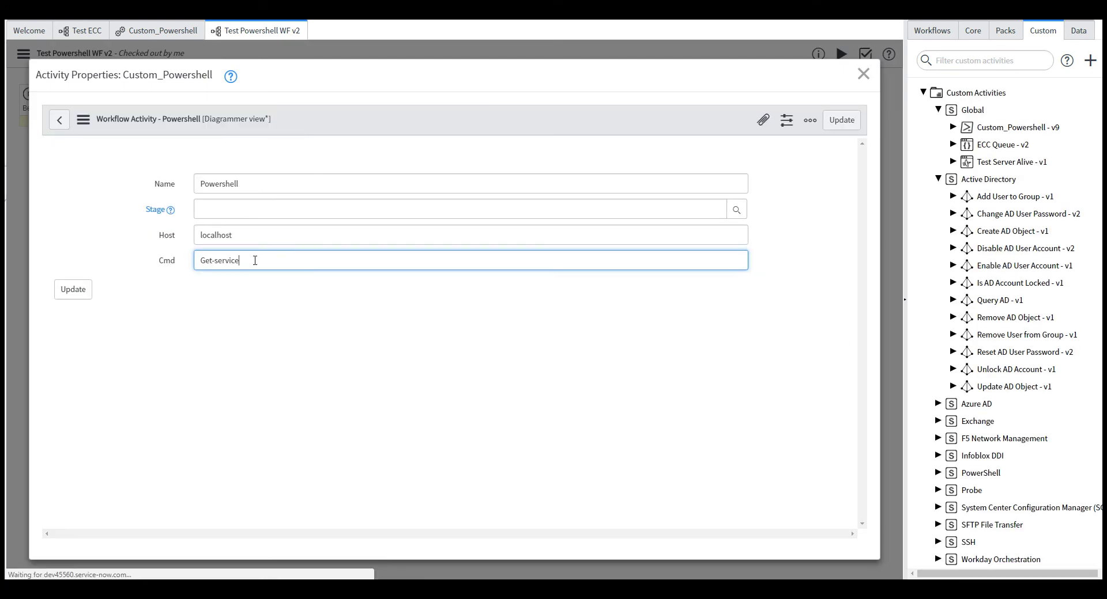
pyautogui.click(166, 238)
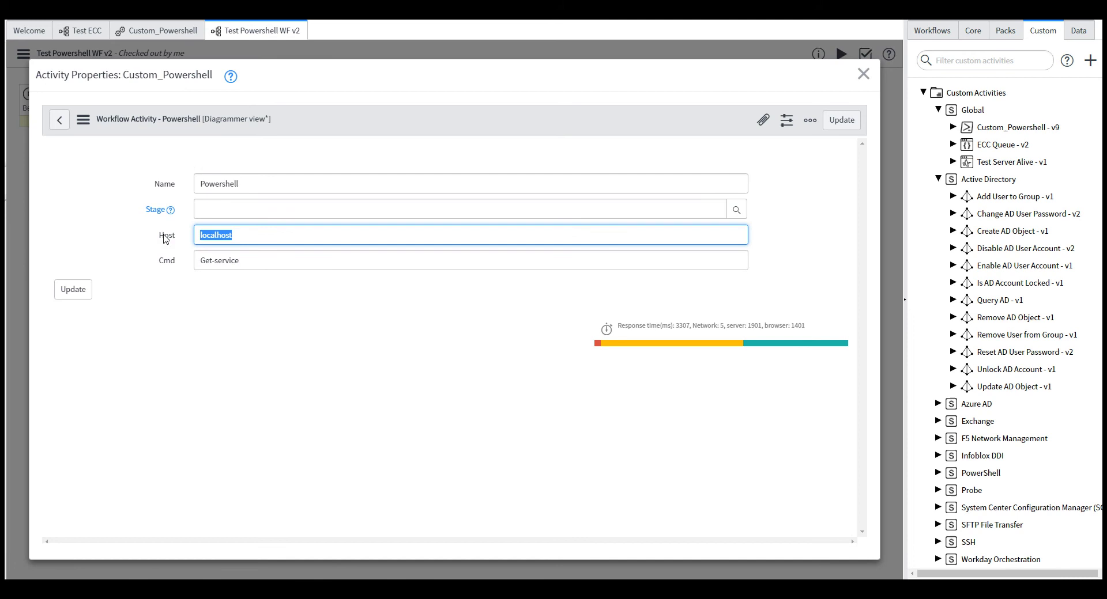
pyautogui.click(240, 260)
pyautogui.moveTo(239, 260); pyautogui.dragTo(103, 271)
pyautogui.click(225, 261)
pyautogui.click(863, 73)
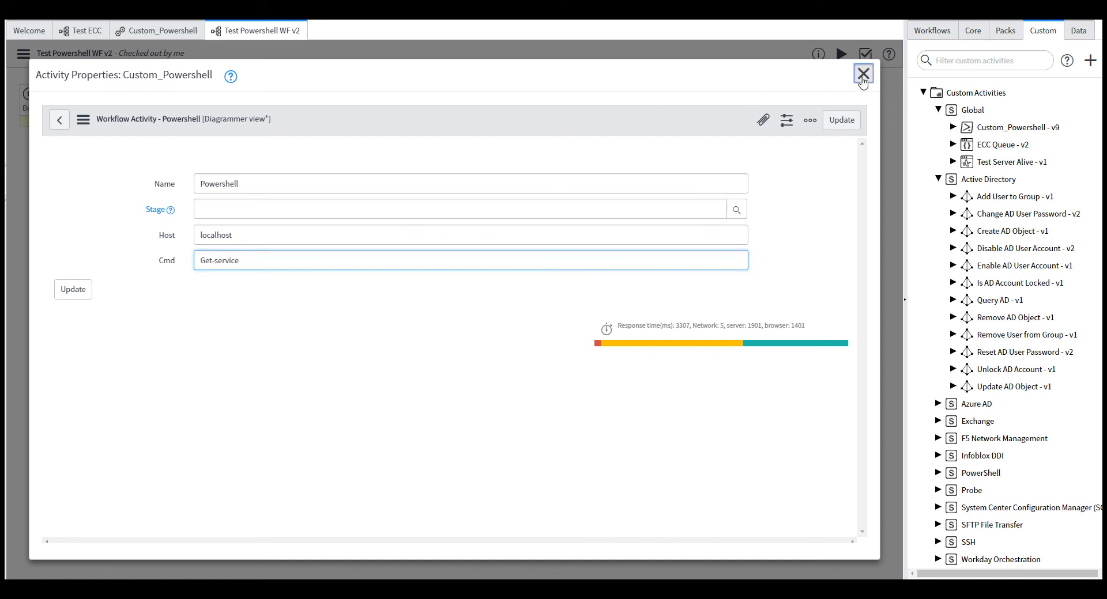
# Run the Test Powershell WF v2 workflow, refresh its execution status until it reaches End, and close the execution window.
pyautogui.click(841, 53)
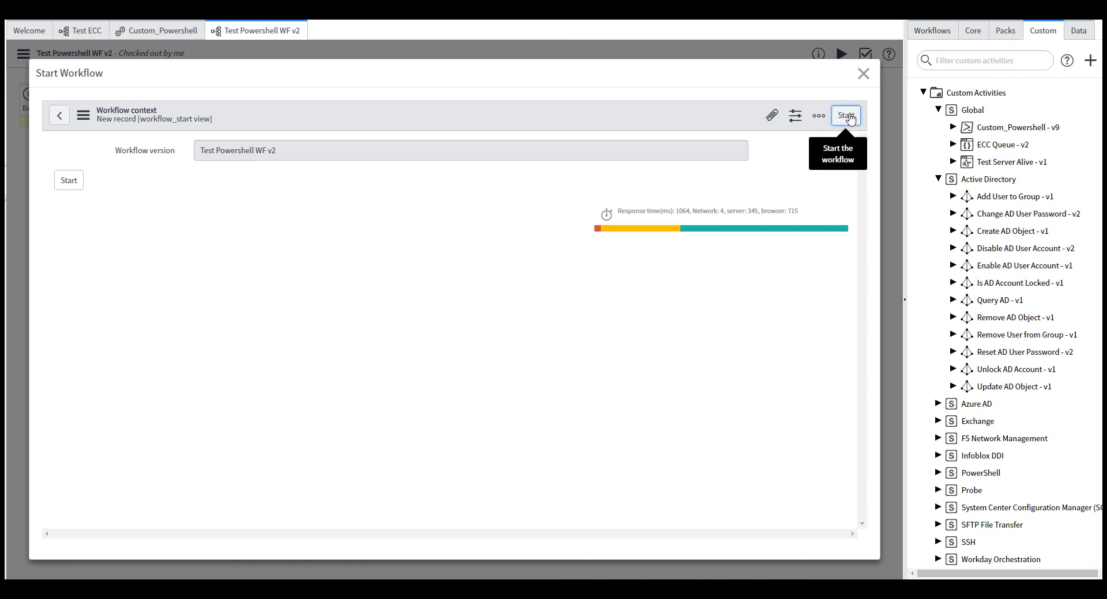
pyautogui.click(847, 116)
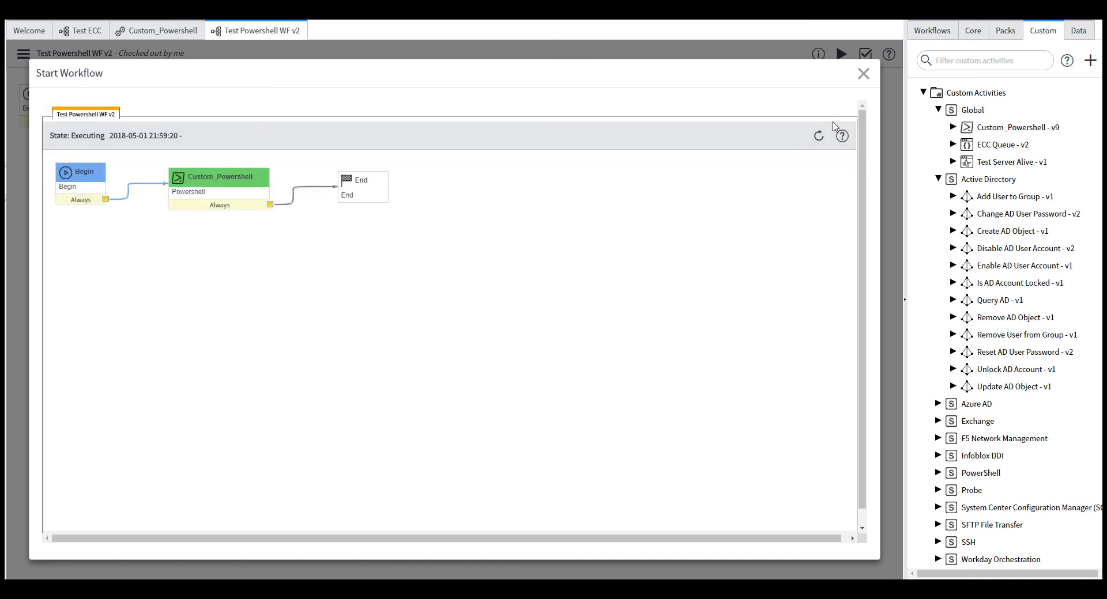
pyautogui.click(819, 136)
pyautogui.moveTo(230, 187)
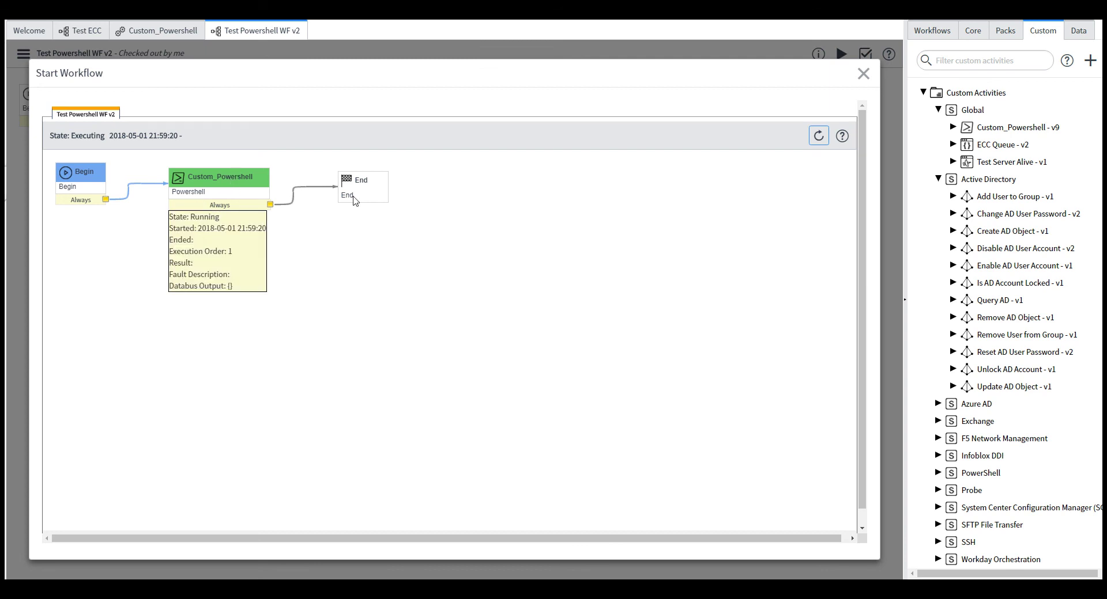
pyautogui.click(818, 142)
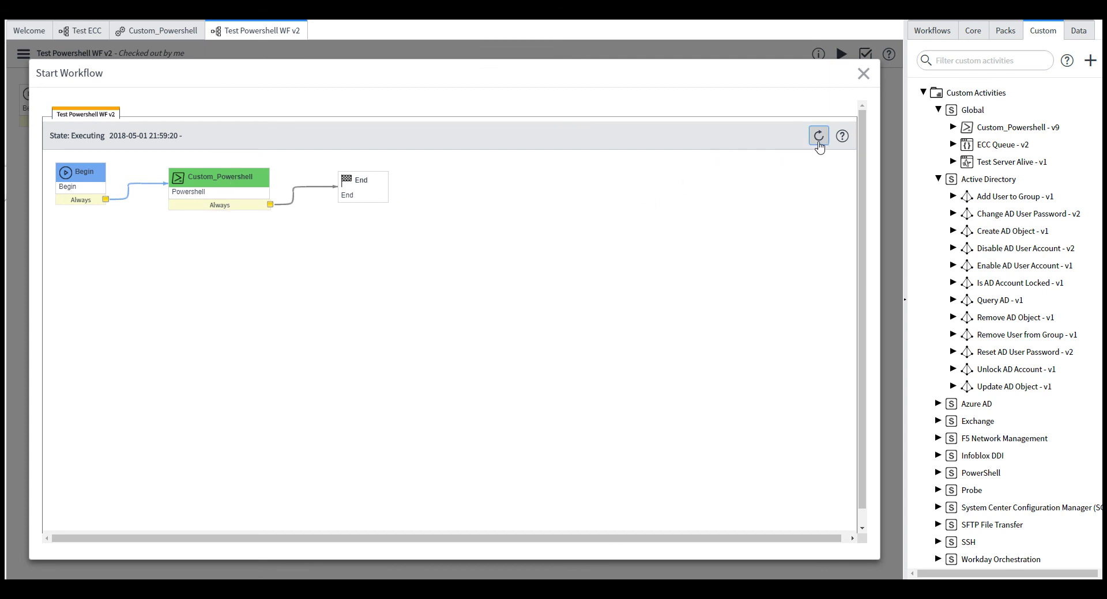
pyautogui.click(819, 147)
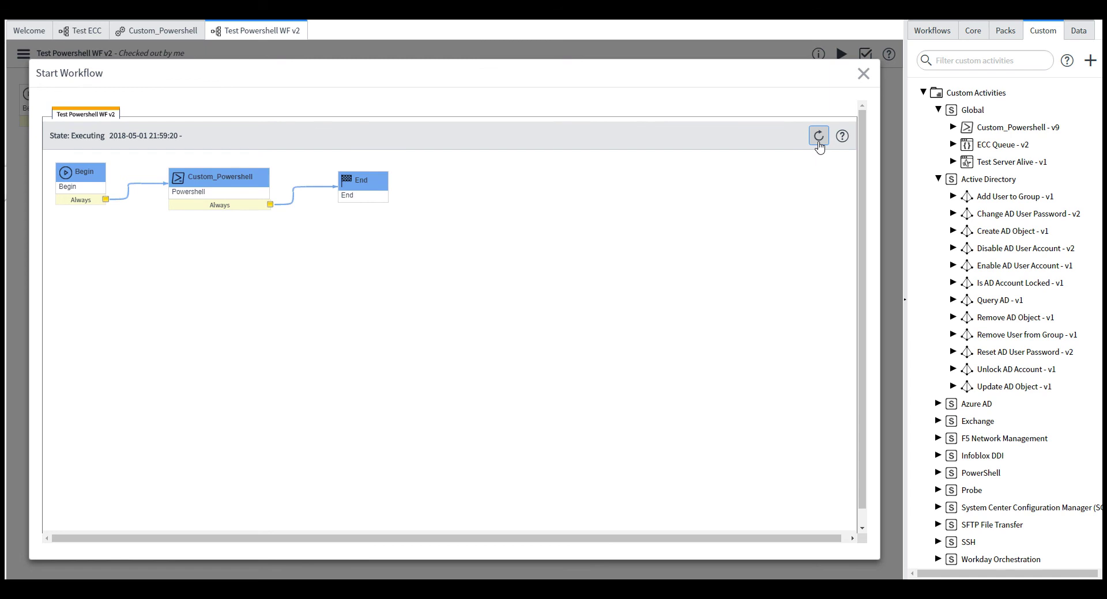
pyautogui.click(819, 148)
pyautogui.click(863, 73)
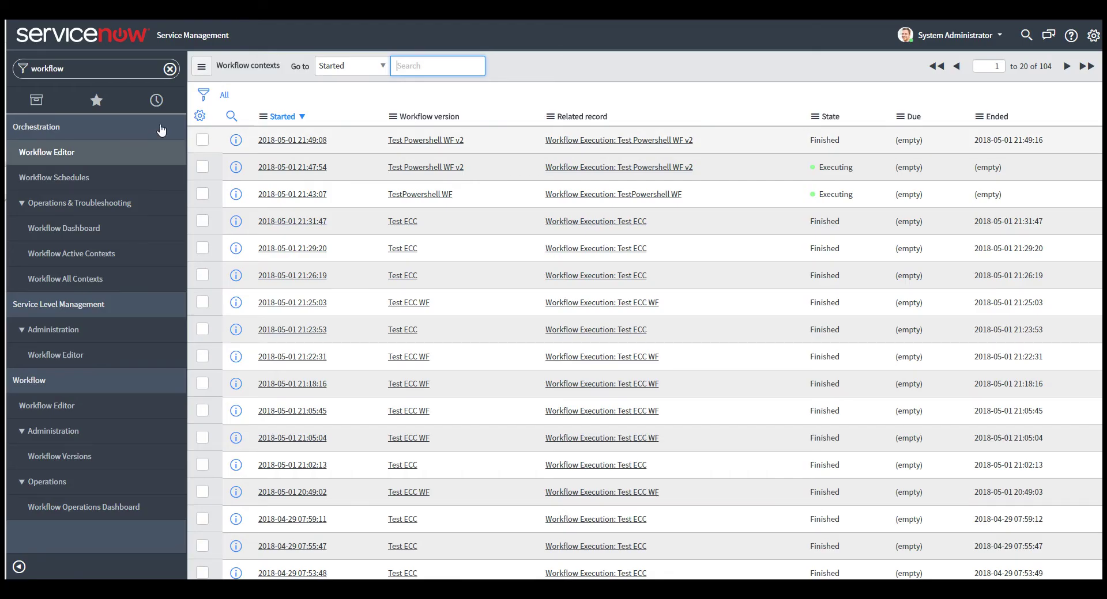
# In ServiceNow's list of all workflow contexts, open the newest Test Powershell WF v2 run and show the log entries for its termination record.
pyautogui.click(98, 278)
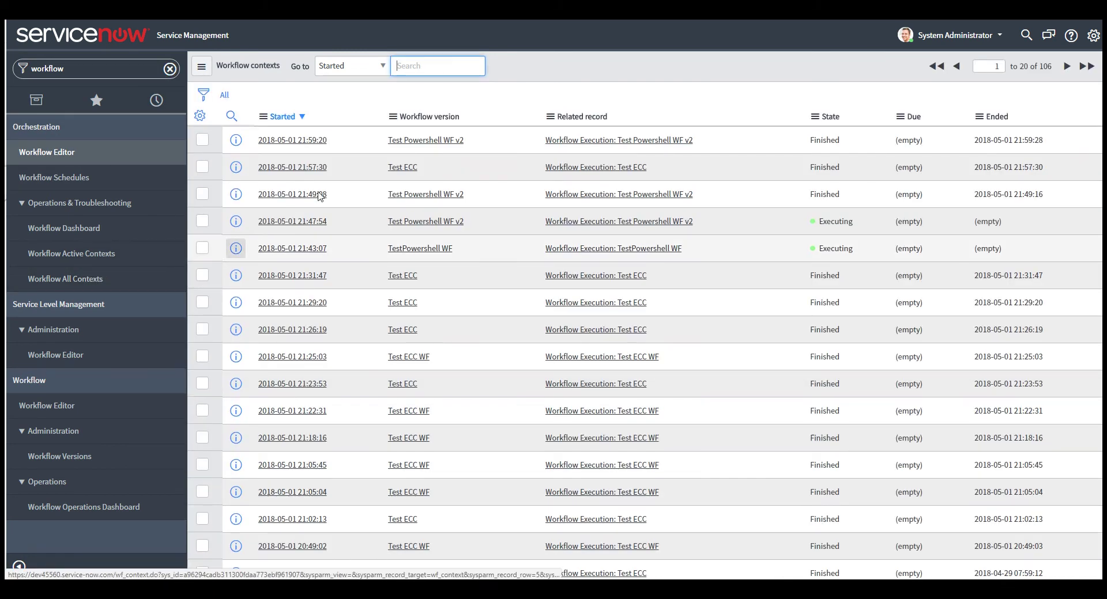
pyautogui.moveTo(708, 145); pyautogui.dragTo(551, 141)
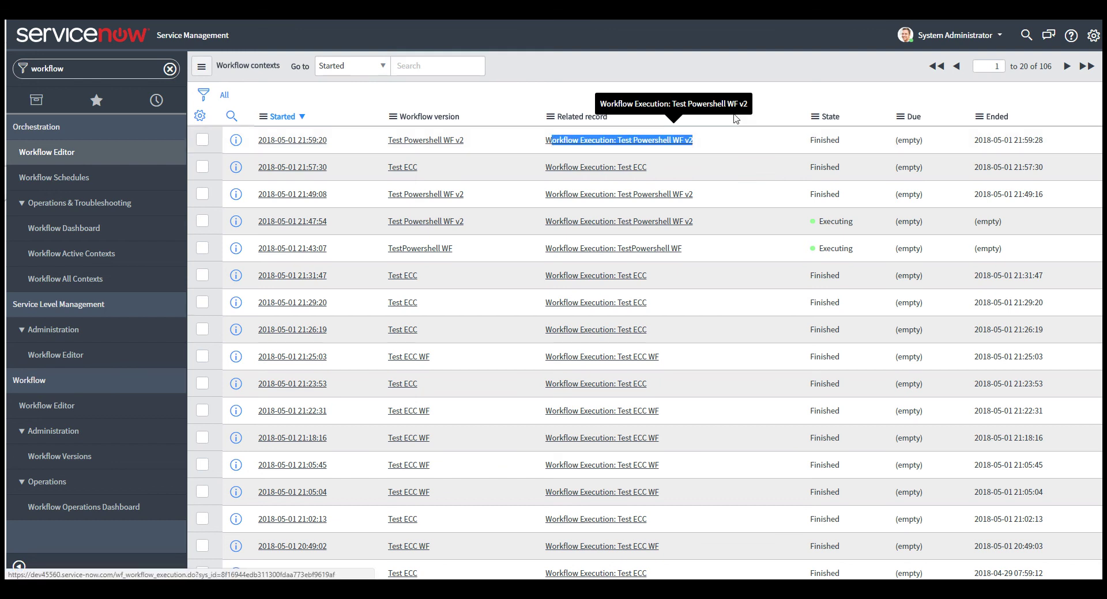
pyautogui.click(276, 140)
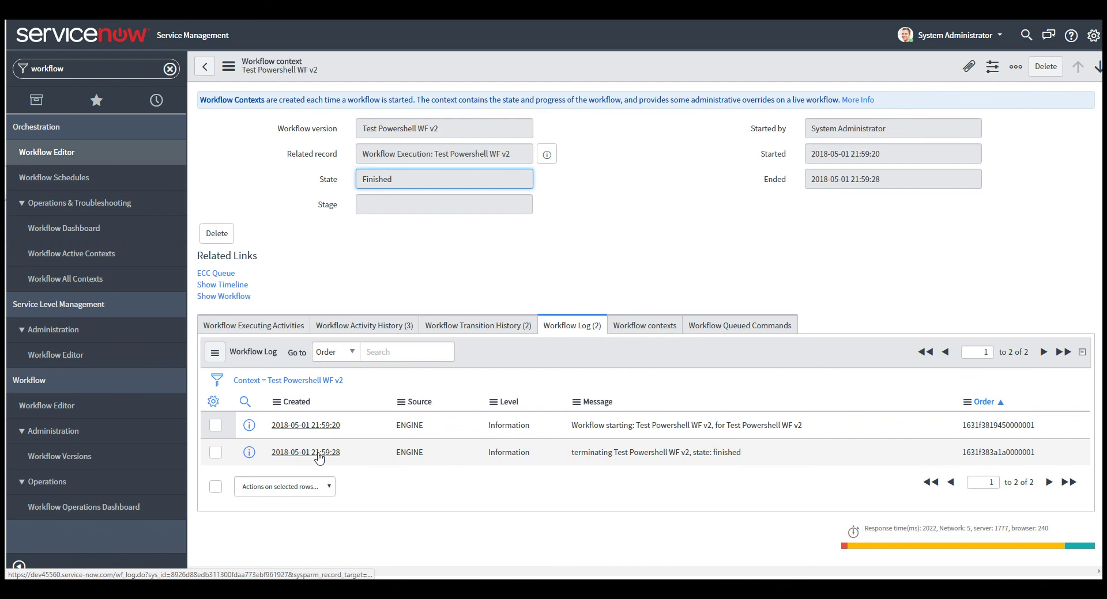
pyautogui.click(324, 452)
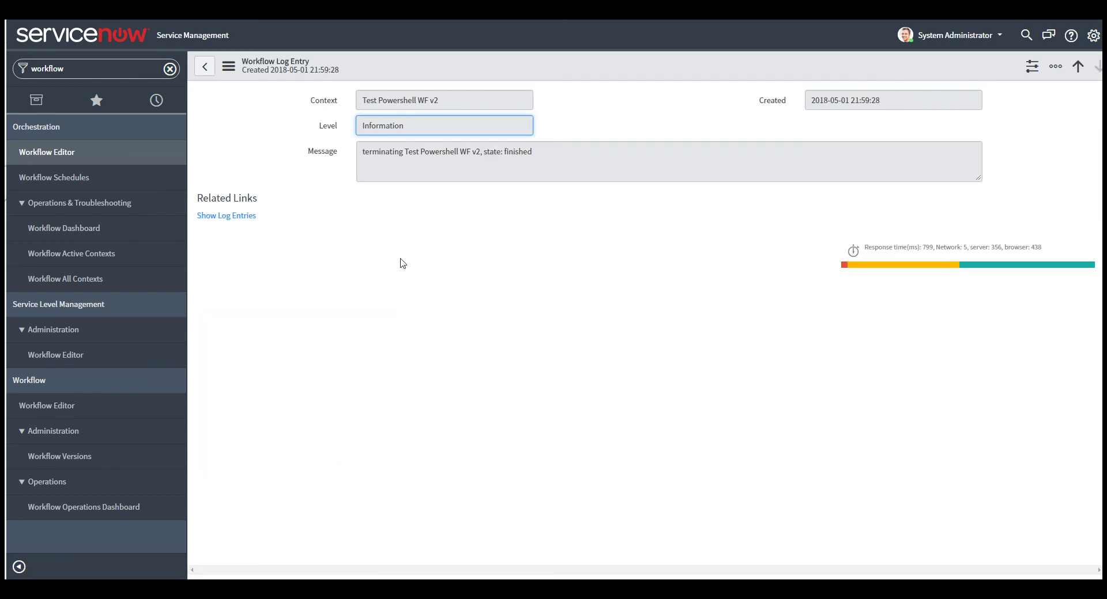
pyautogui.click(231, 216)
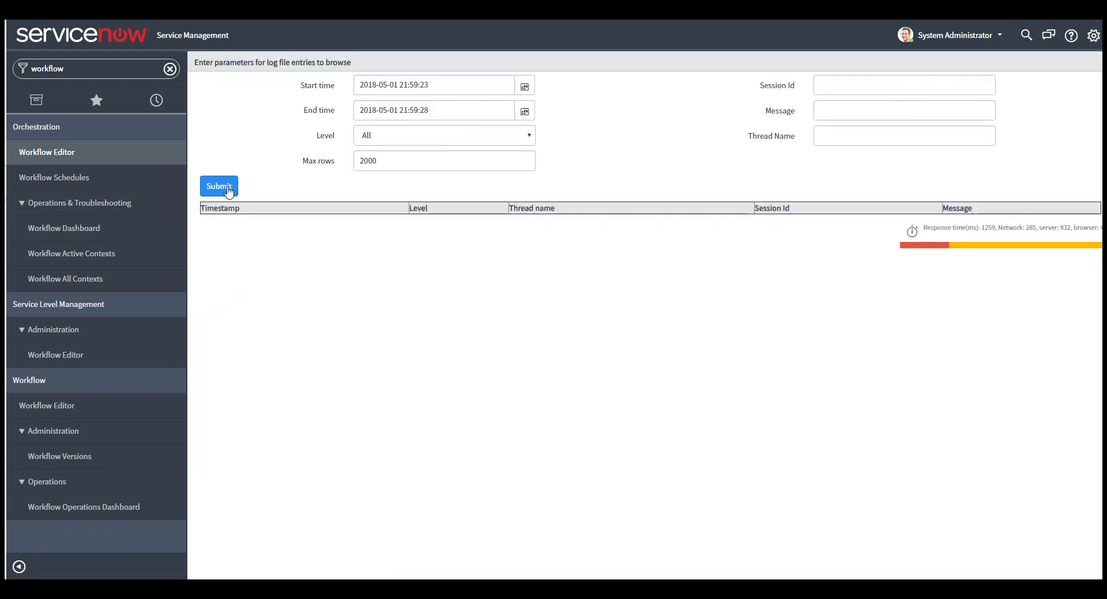
# Examine the log entries for the script output containing the list of Windows services and their statuses.
pyautogui.scroll(-20, 641, 377)
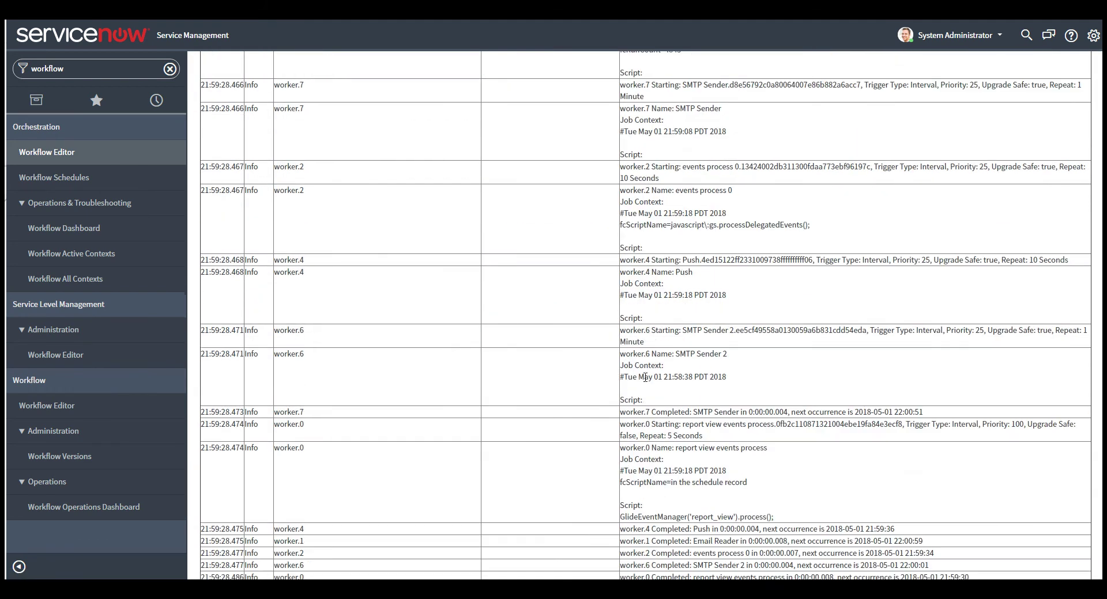
pyautogui.scroll(2, 621, 269)
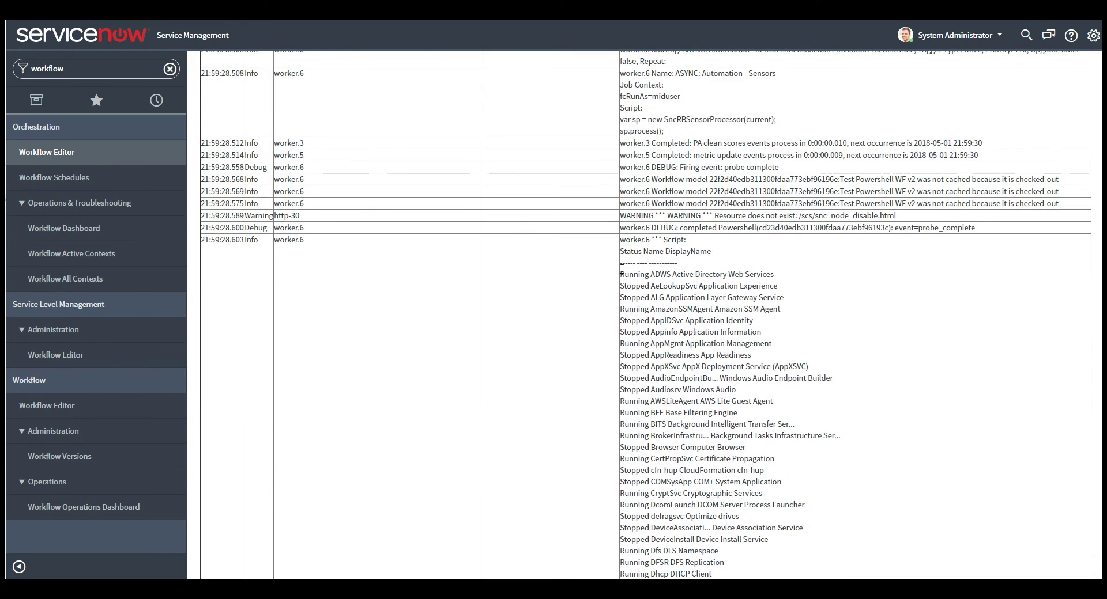
pyautogui.moveTo(624, 251); pyautogui.dragTo(691, 267)
pyautogui.click(639, 260)
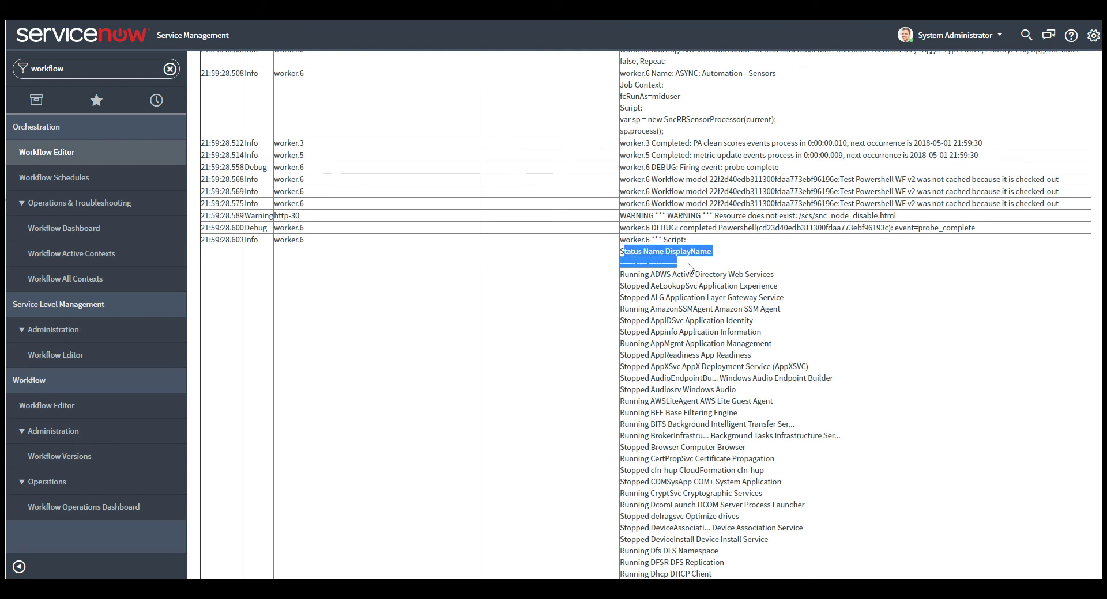
pyautogui.click(637, 260)
pyautogui.scroll(-20, 807, 408)
pyautogui.moveTo(732, 327); pyautogui.dragTo(816, 501)
pyautogui.scroll(-5, 847, 447)
pyautogui.scroll(3, 235, 123)
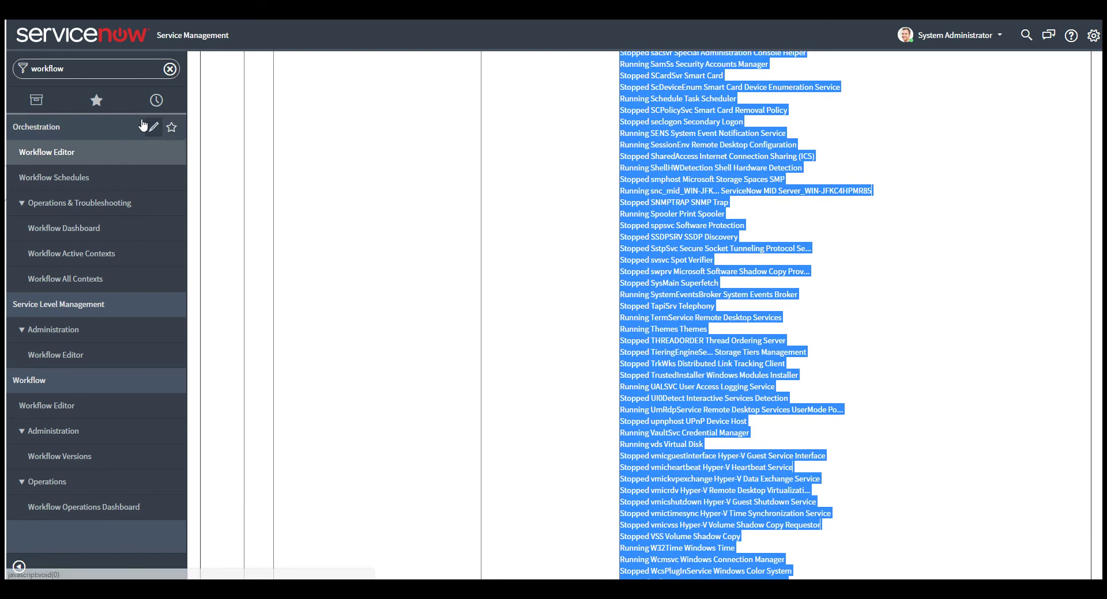
pyautogui.scroll(5, 222, 128)
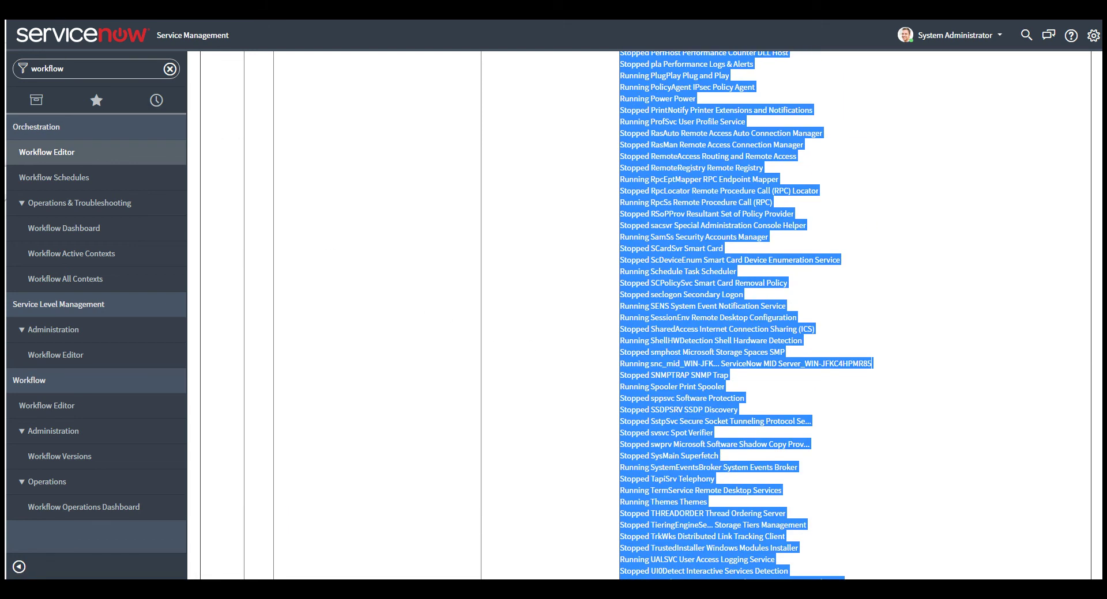